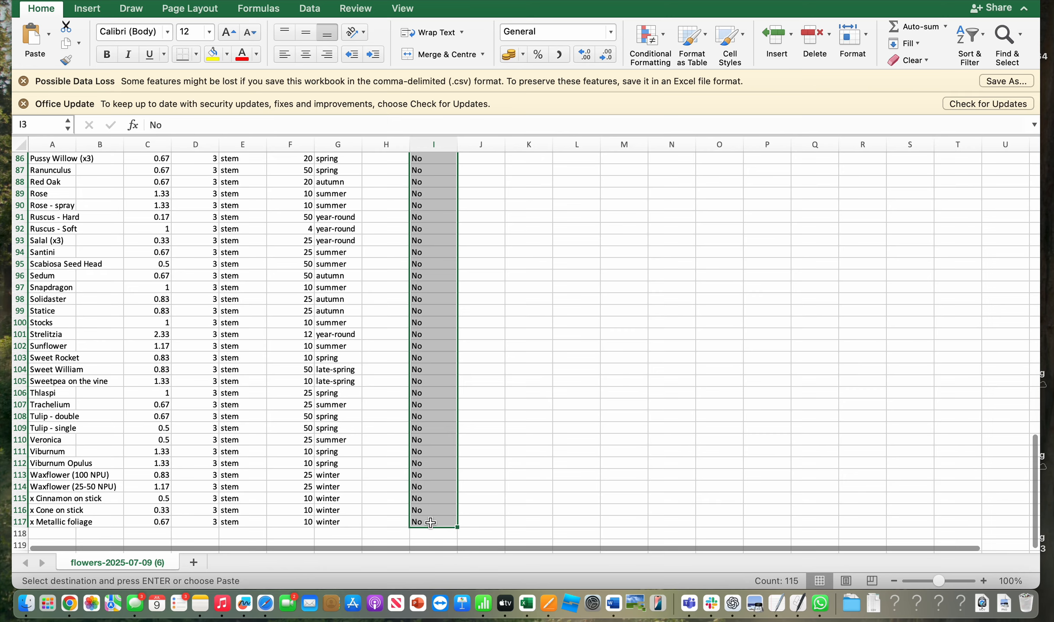
# Step: Set show_in_printable to Yes for all the selected flower rows, from row 3 down to row 117
pyautogui.write('Yes')
pyautogui.scroll(-9, 283, 343)
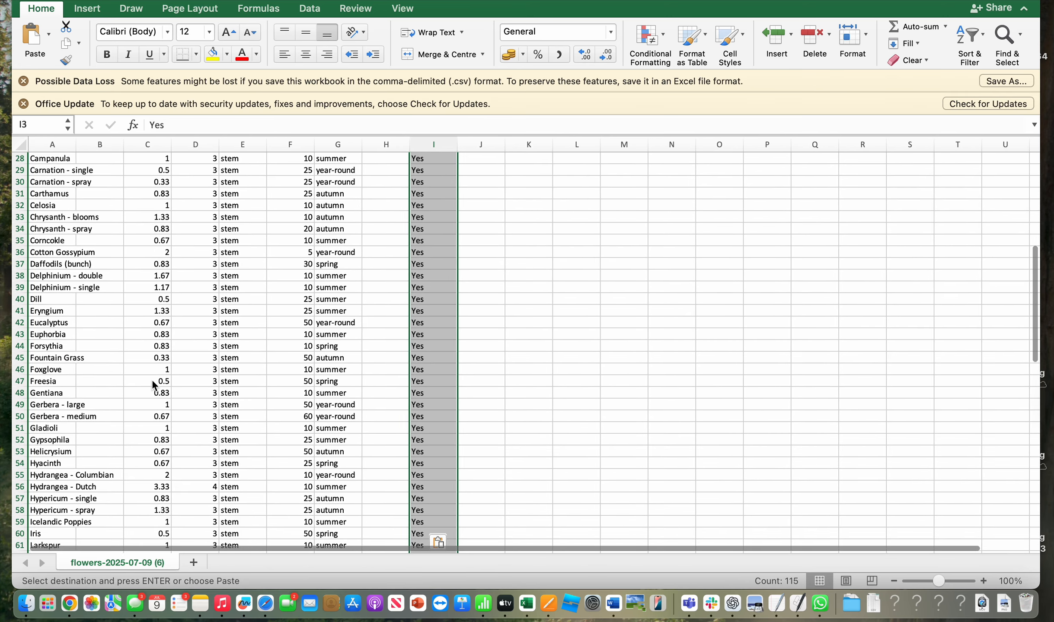
# Step: Set the cost_per_unit of Rose in row 89 to 1.67
pyautogui.scroll(-14, 148, 450)
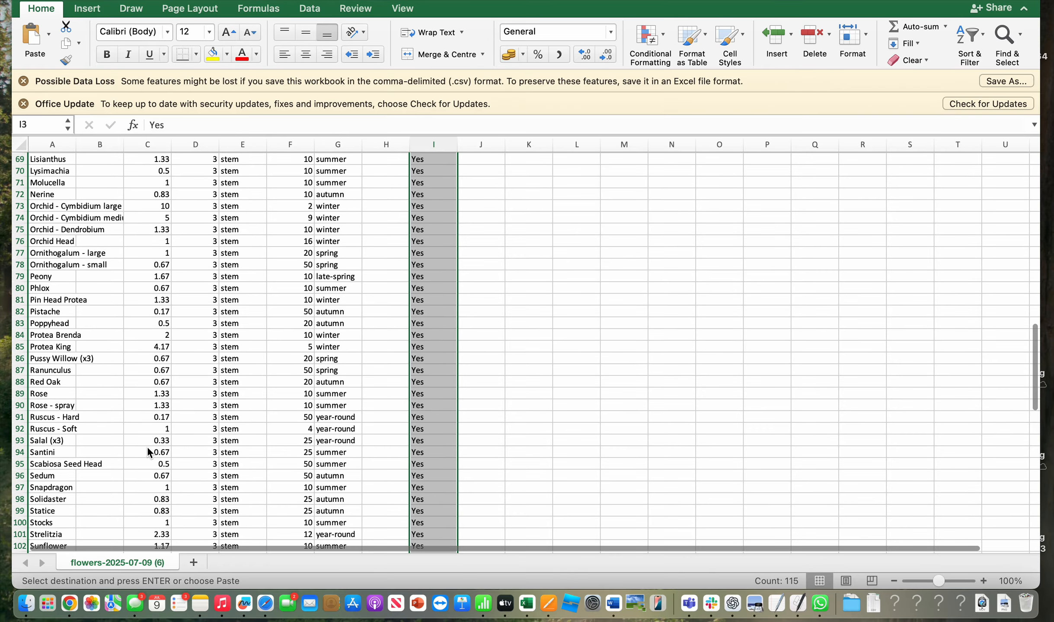
pyautogui.scroll(-1, 148, 450)
pyautogui.click(159, 369)
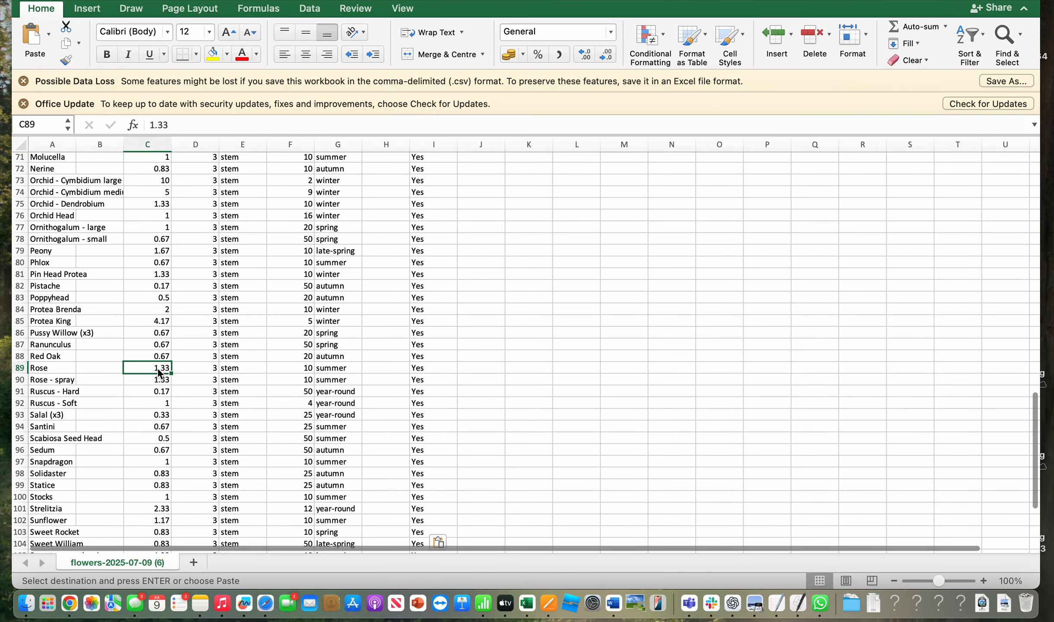
pyautogui.write('1.67')
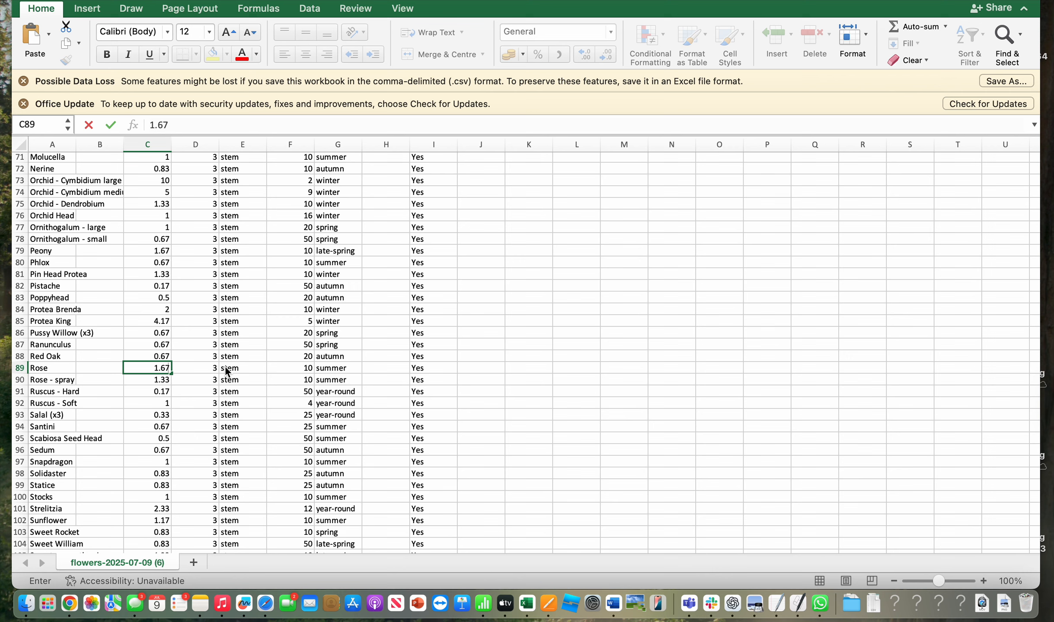
pyautogui.click(184, 370)
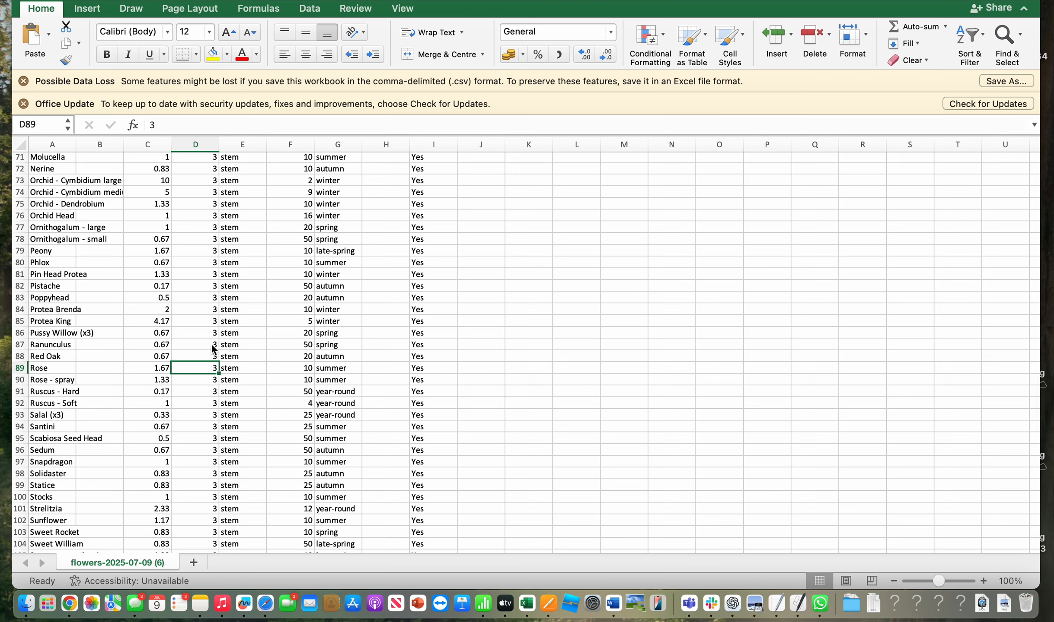
# Step: Return to the start of the sheet and select the retail_per_unit cell for Agapanthus Donau
pyautogui.scroll(20, 285, 308)
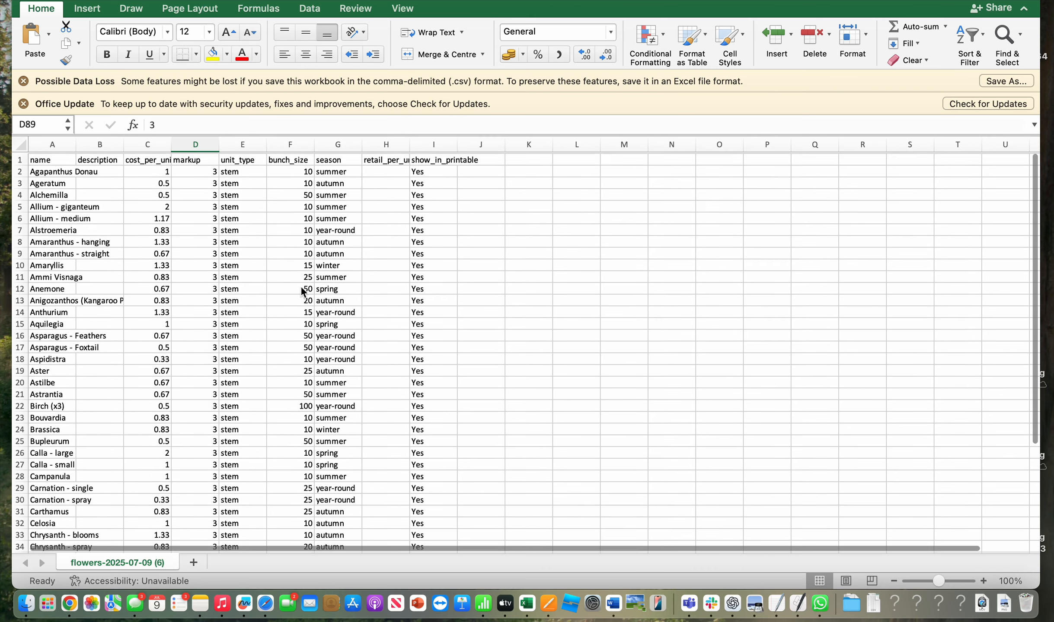
pyautogui.click(392, 171)
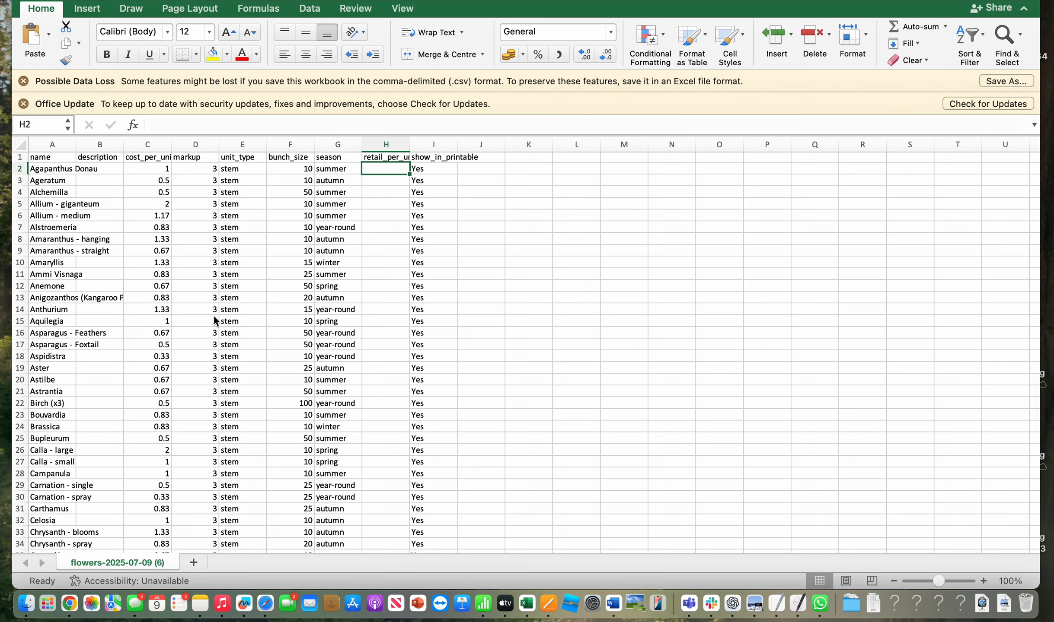
pyautogui.scroll(-1, 395, 226)
pyautogui.scroll(1, 395, 226)
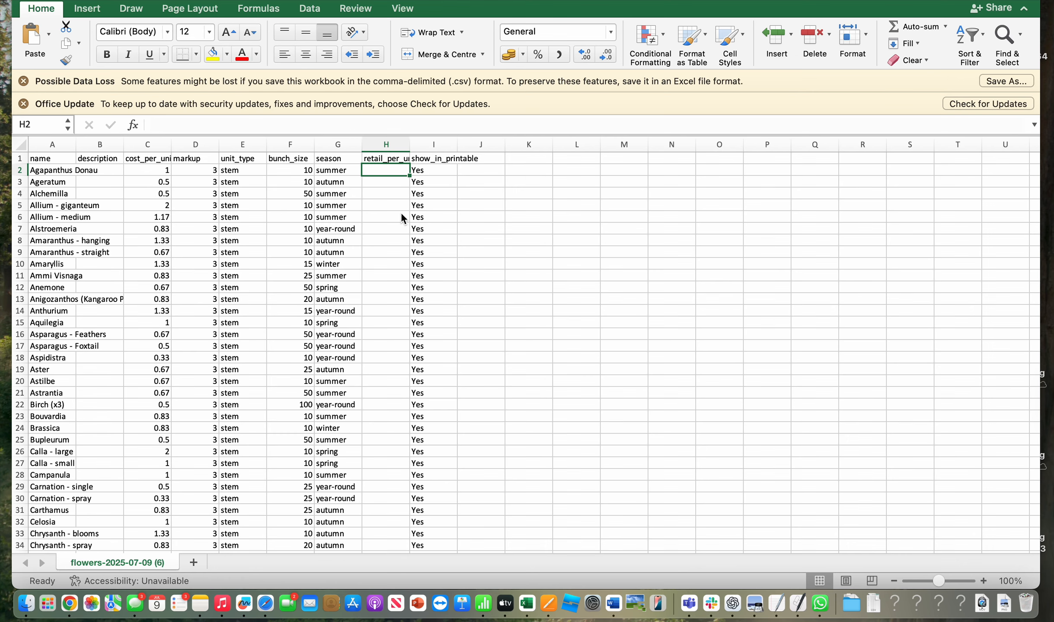
# Step: Switch to Florist Toolbox in Chrome and try to import flowers-2025-07-09 (6).csv into the flower list
pyautogui.click(69, 605)
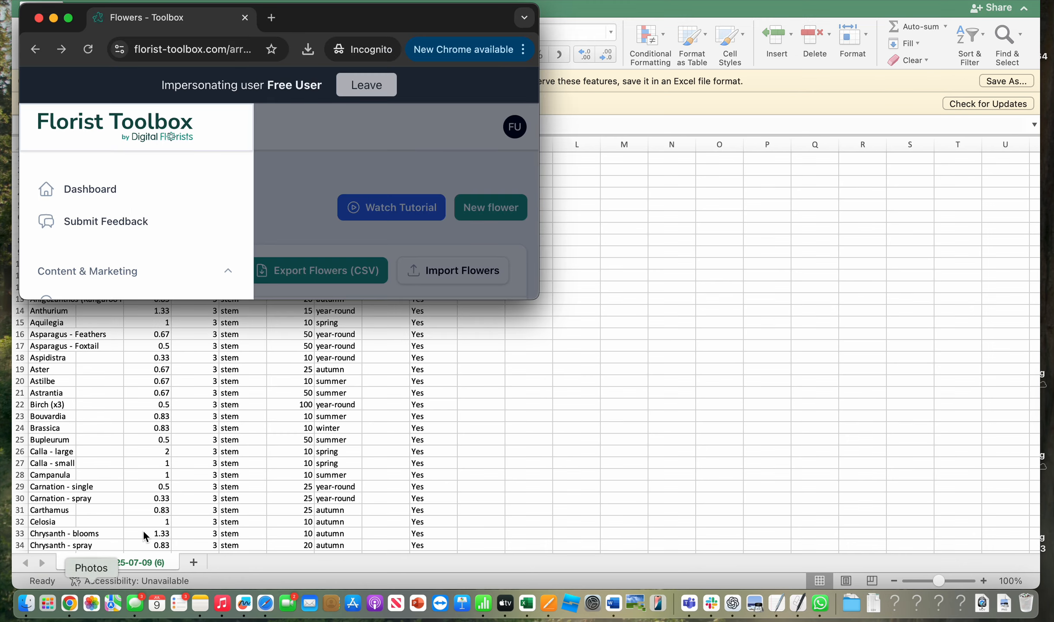
pyautogui.click(69, 17)
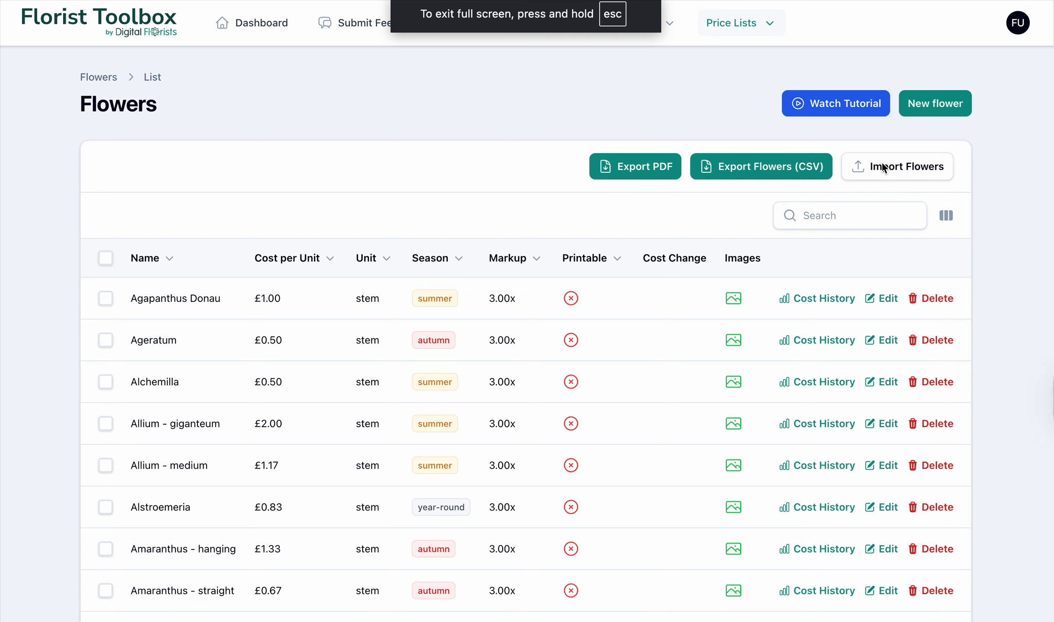
pyautogui.click(856, 166)
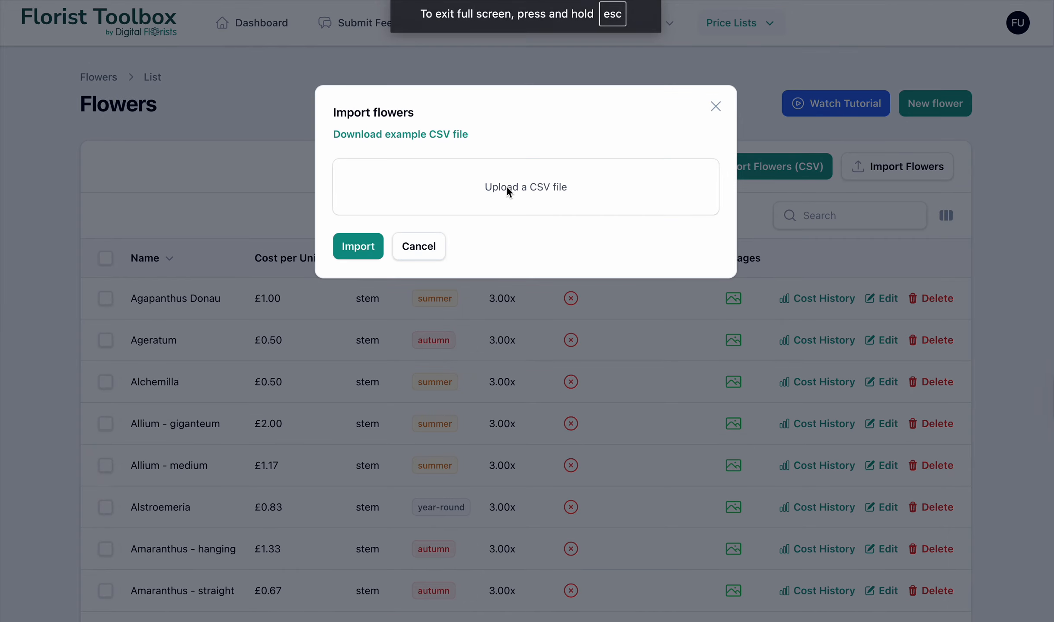
pyautogui.click(543, 189)
pyautogui.click(406, 184)
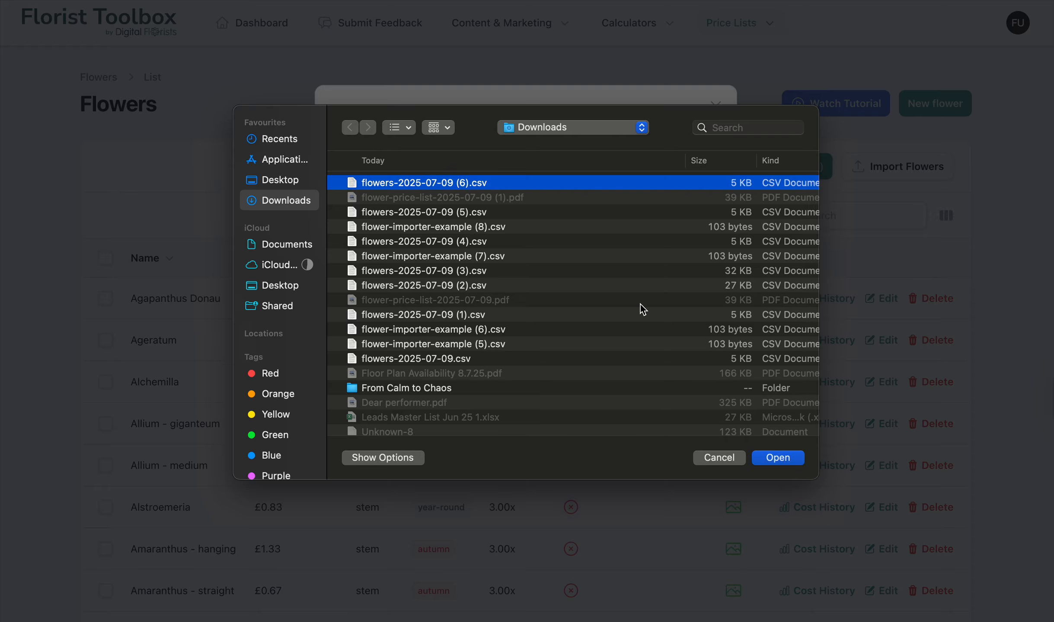
pyautogui.click(786, 458)
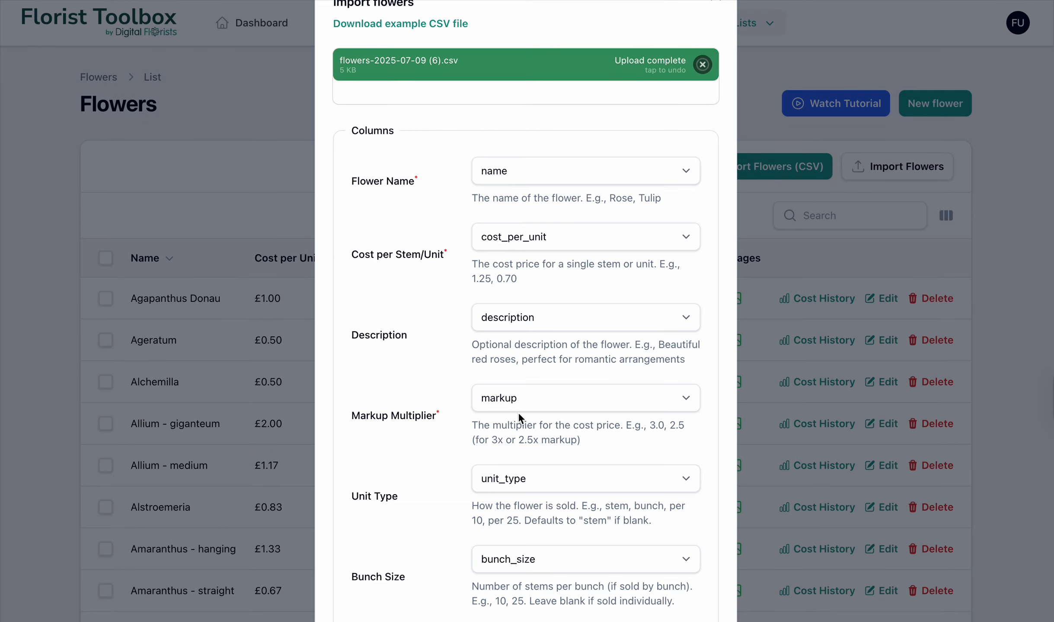
pyautogui.scroll(-10, 537, 409)
pyautogui.click(359, 579)
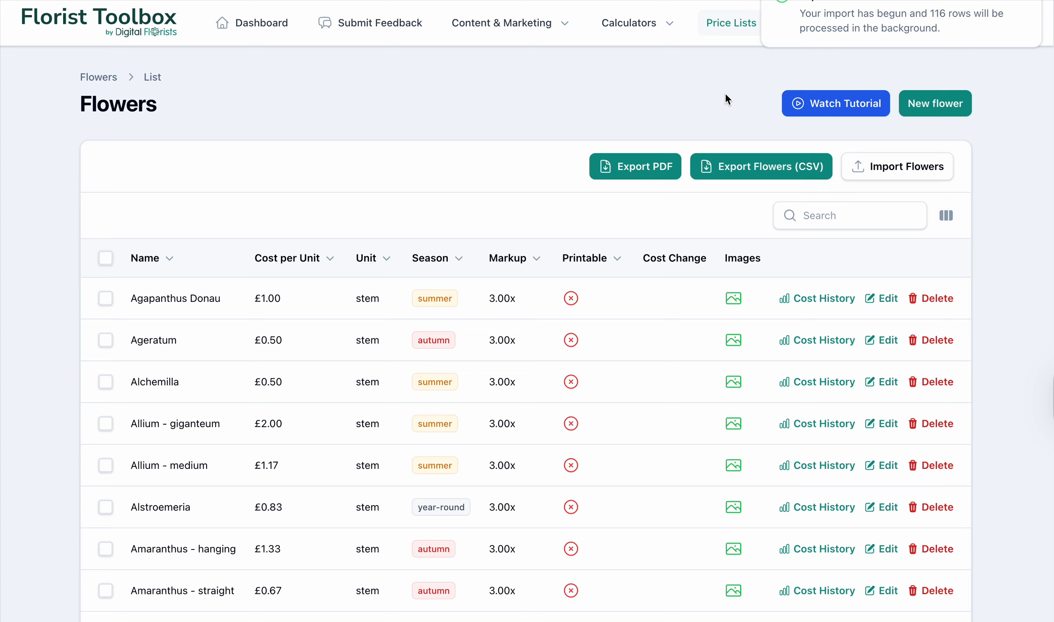
# Step: Leave the full-screen browser, switch back to Excel and close the flowers-2025-07-09 (6) workbook
pyautogui.click(367, 156)
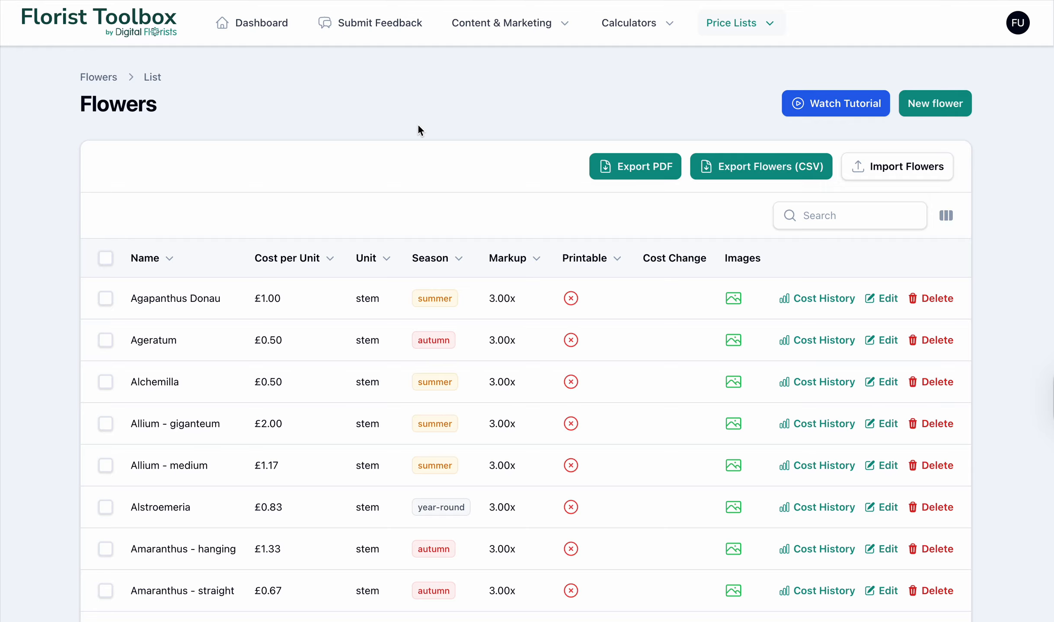
pyautogui.click(103, 18)
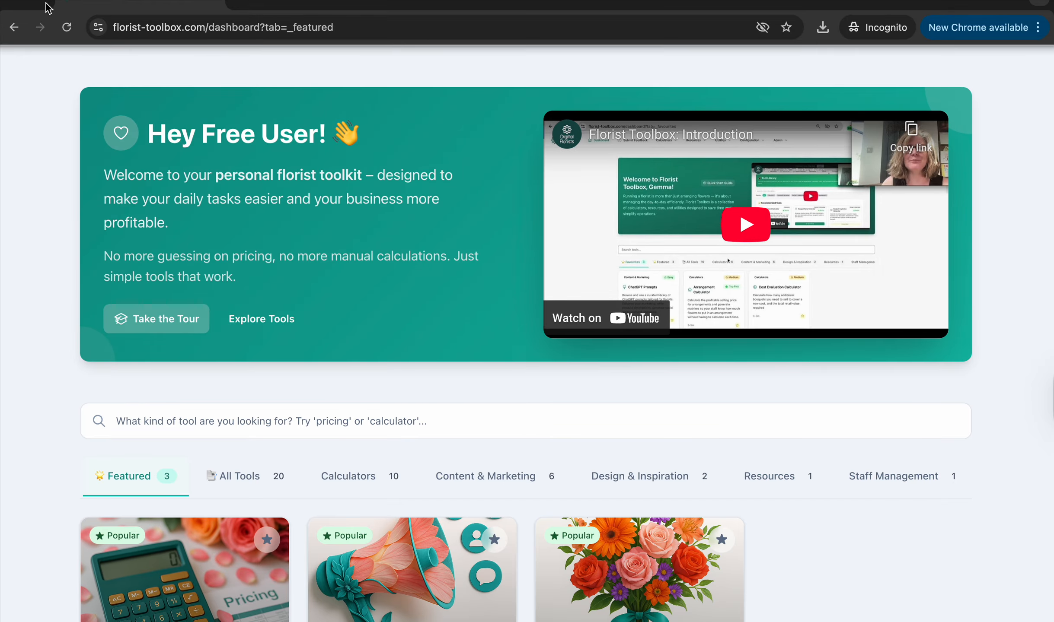
pyautogui.click(46, 6)
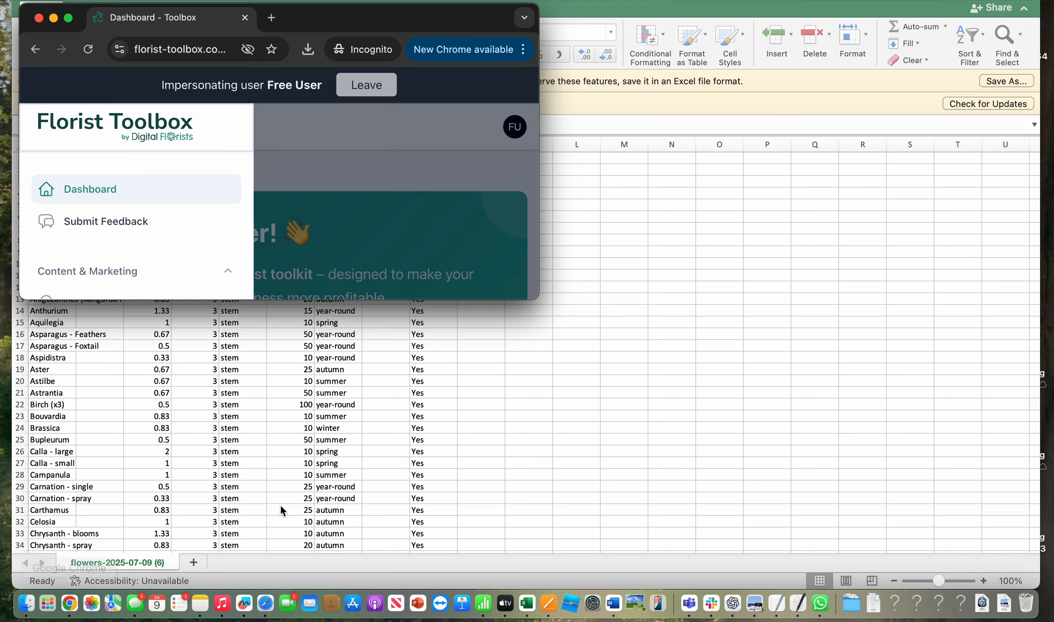
pyautogui.click(282, 511)
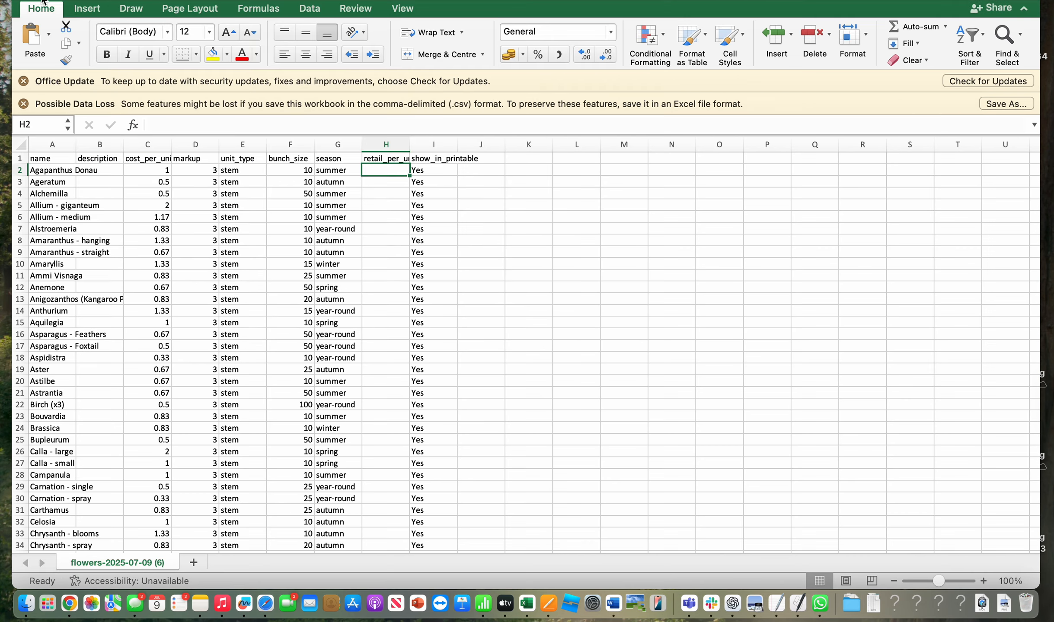
pyautogui.click(28, 1)
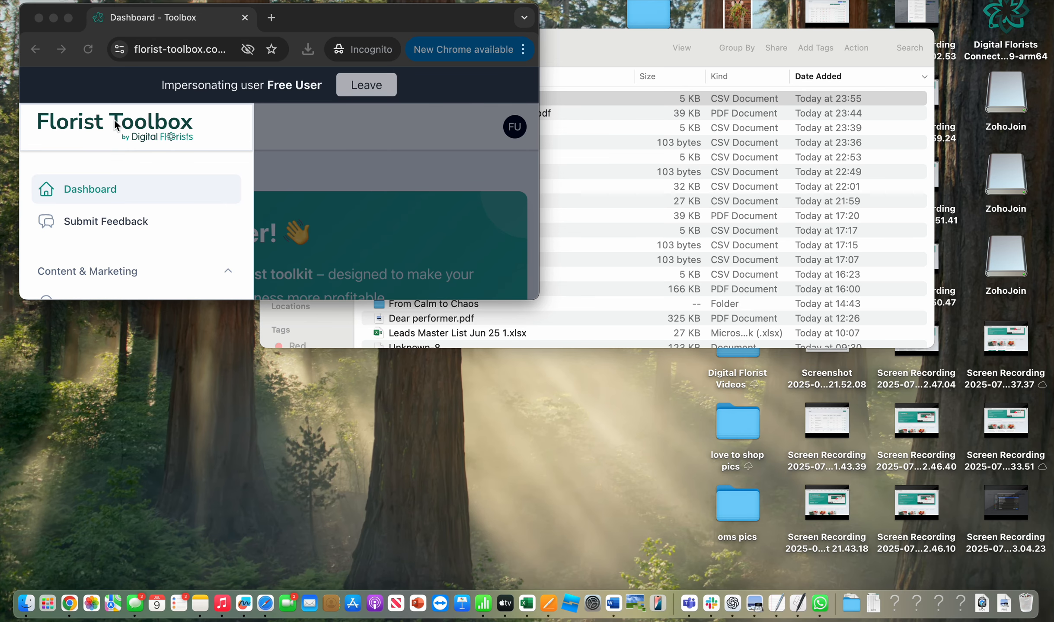
# Step: Switch to Chrome in full screen and reopen the Flowers price list in Florist Toolbox
pyautogui.click(69, 19)
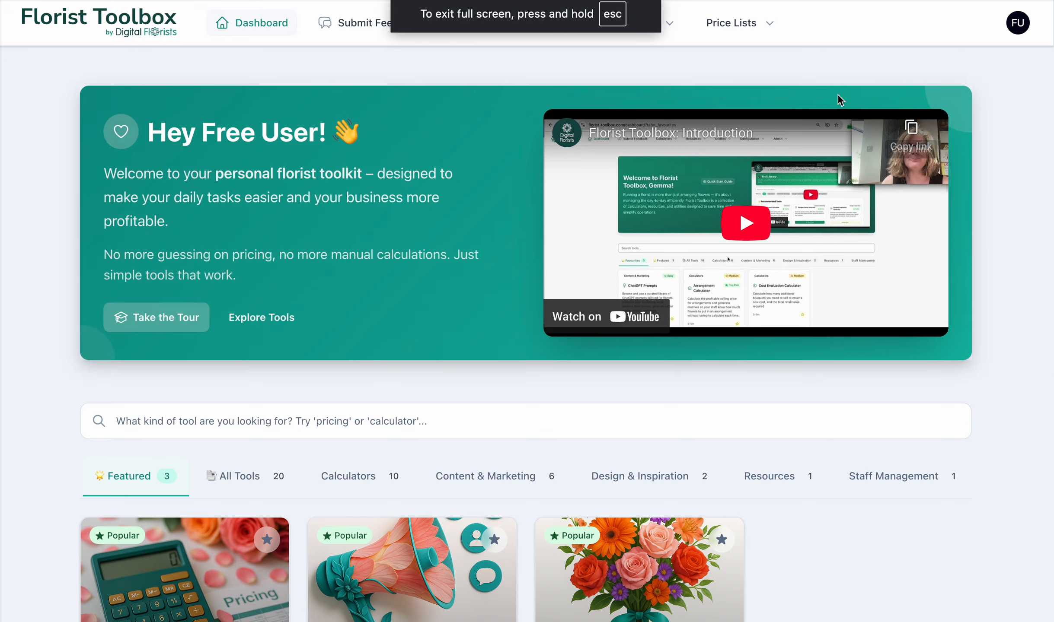
pyautogui.click(763, 24)
pyautogui.click(743, 60)
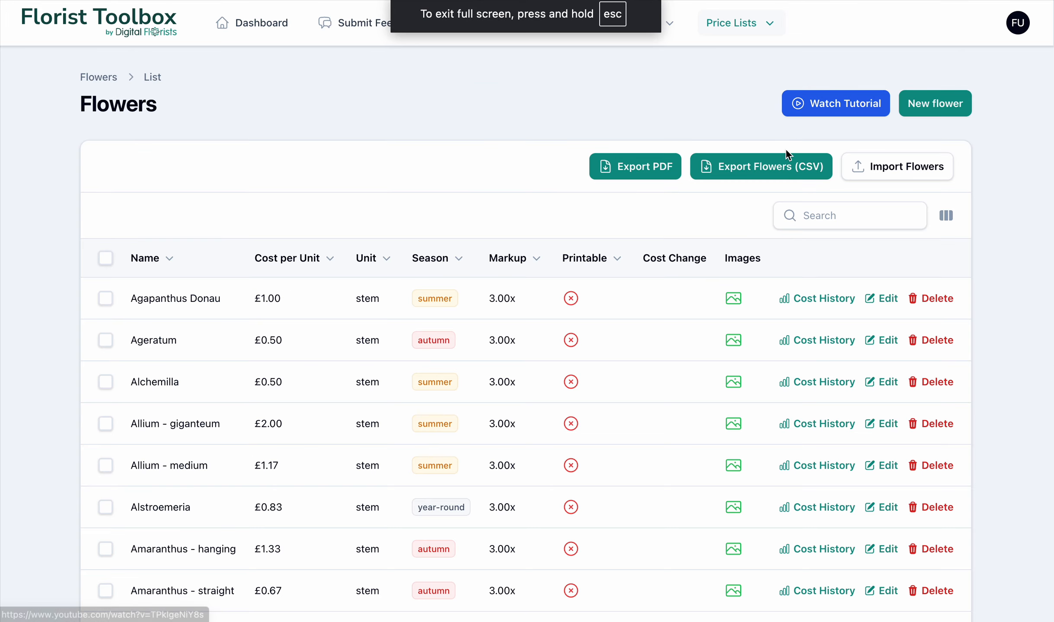
# Step: Import flowers-2025-07-09 (6).csv from Downloads into the flower list, keeping the suggested column mapping, and check the Printable column
pyautogui.click(900, 172)
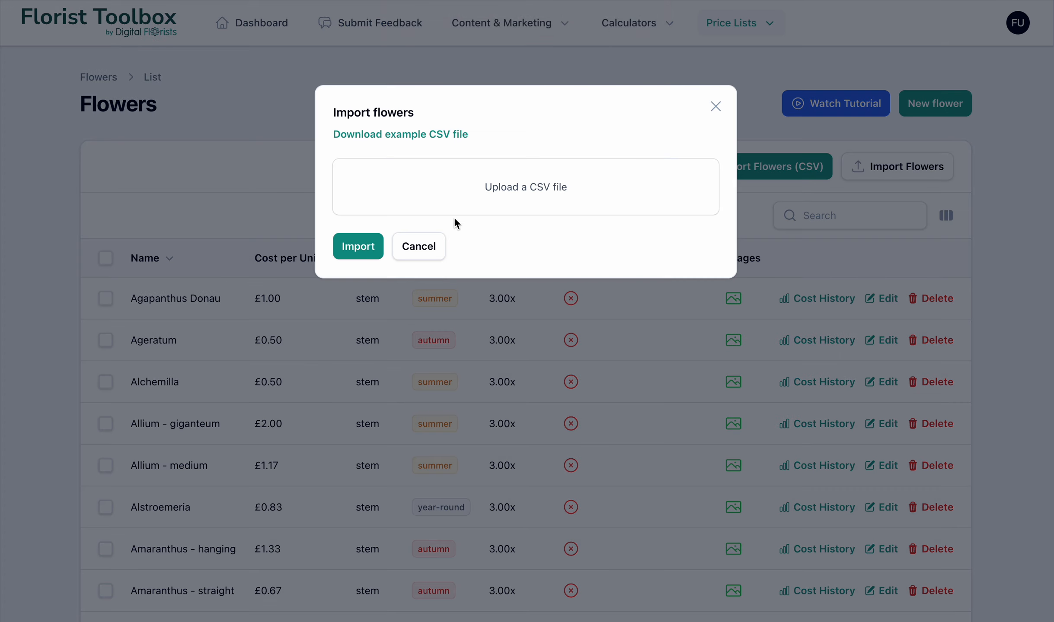
pyautogui.click(472, 198)
pyautogui.click(414, 184)
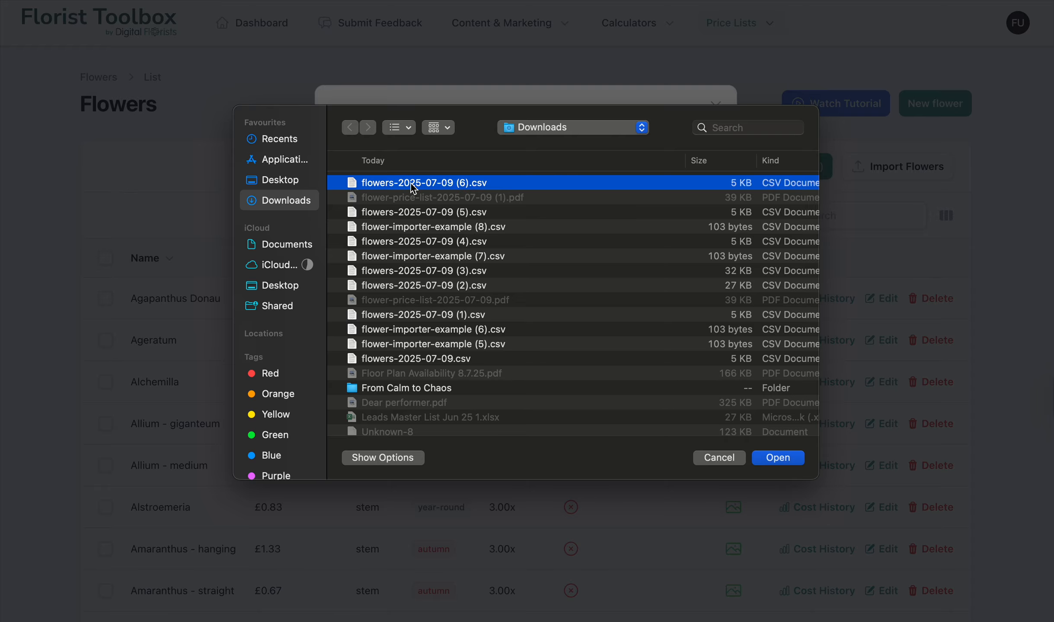
pyautogui.click(784, 458)
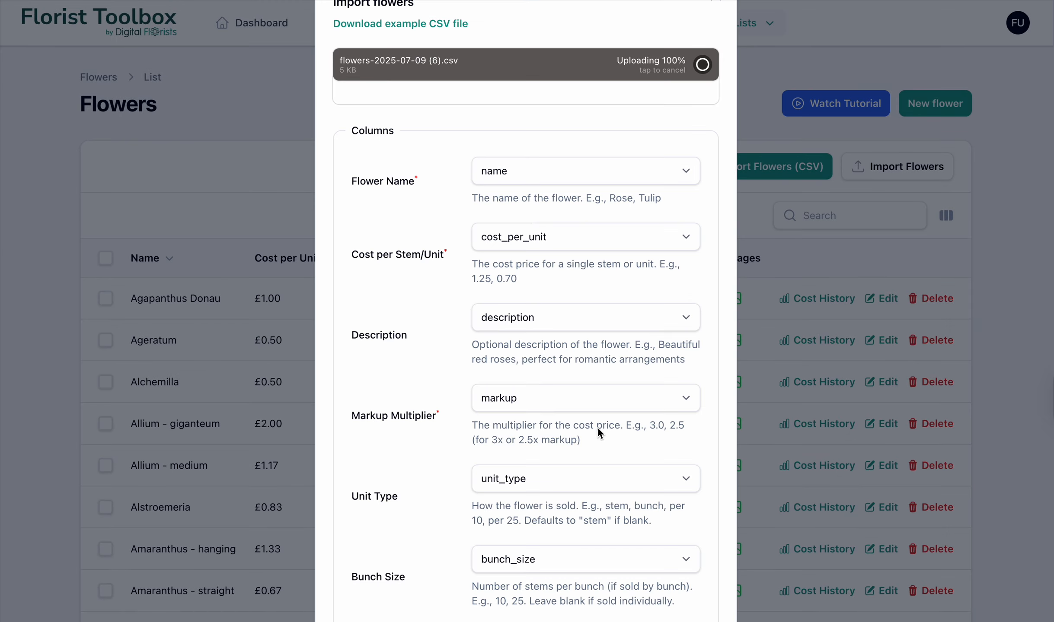
pyautogui.scroll(-8, 568, 242)
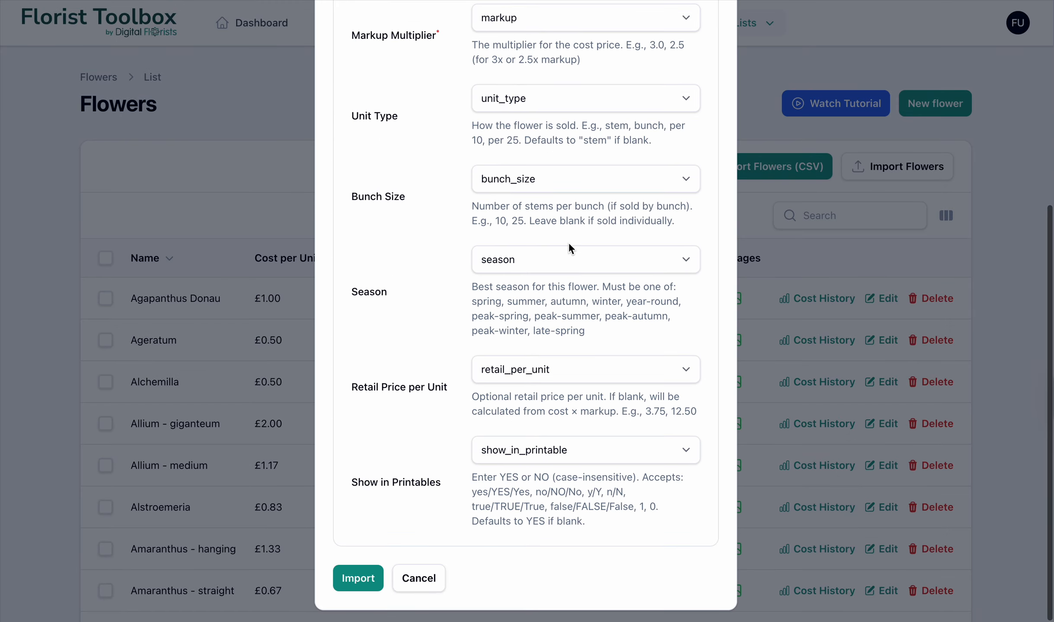
pyautogui.click(360, 579)
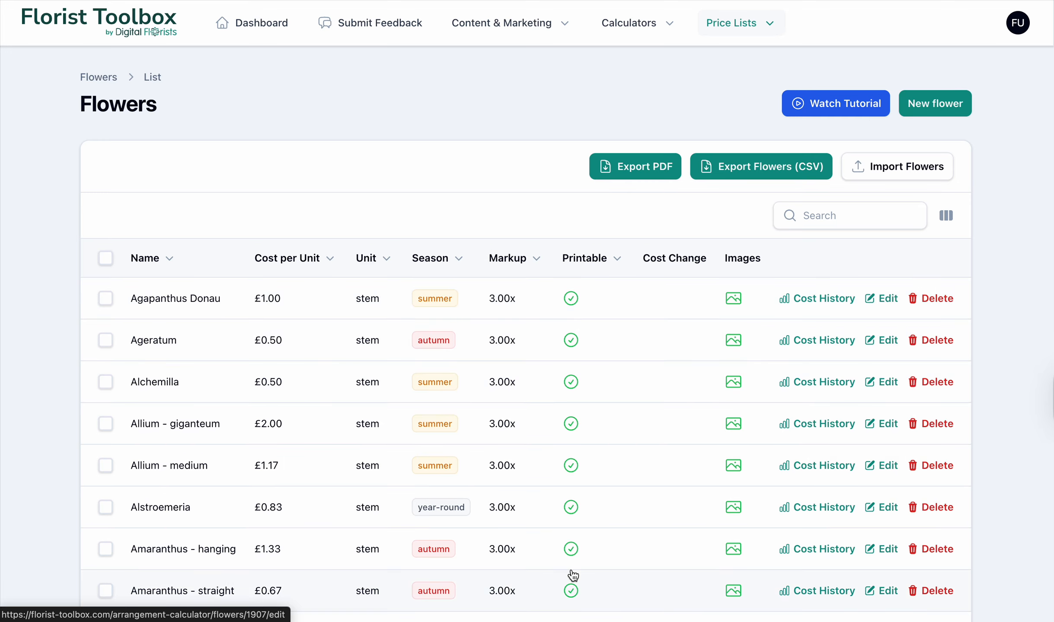
pyautogui.scroll(-5, 601, 429)
pyautogui.scroll(5, 600, 428)
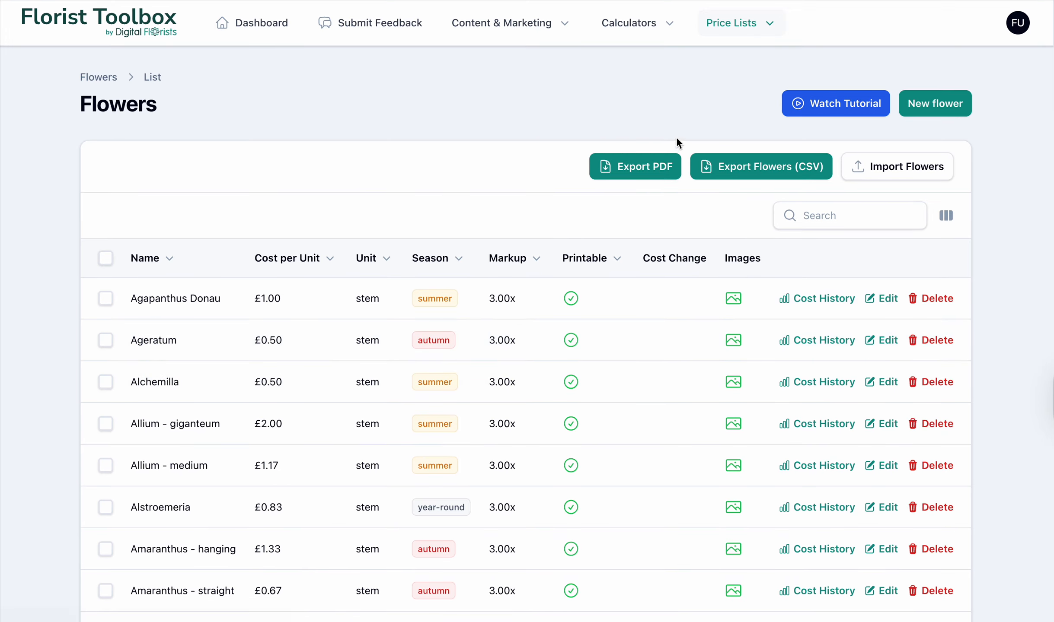
# Step: Export the flower price list as a PDF with price rounding to the nearest 0.50, saved as flower-price-list-2025-07-09 (2) in Downloads
pyautogui.click(647, 167)
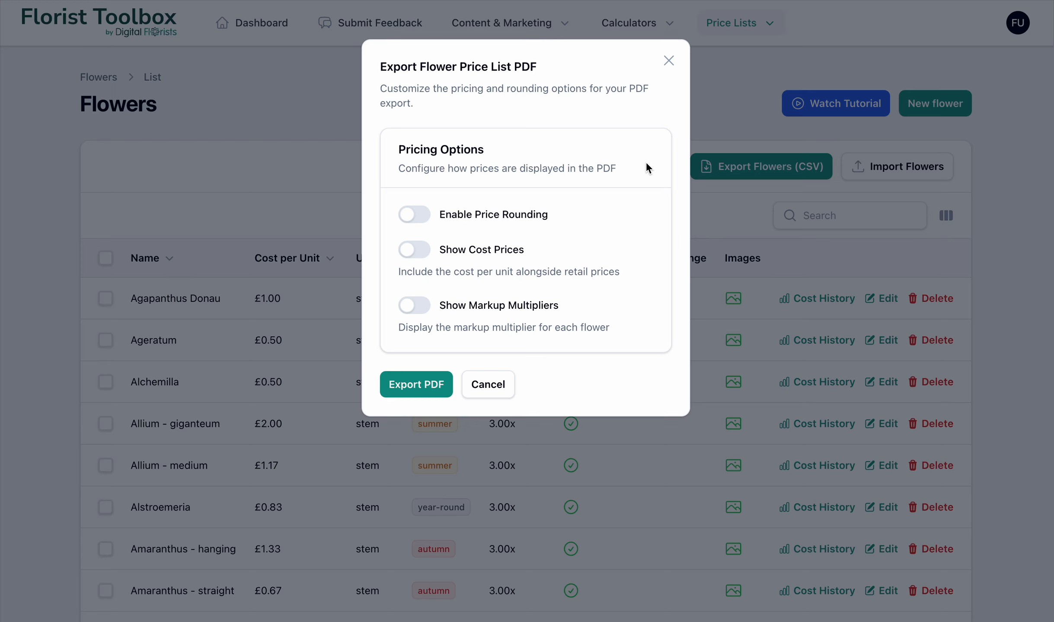
pyautogui.click(412, 216)
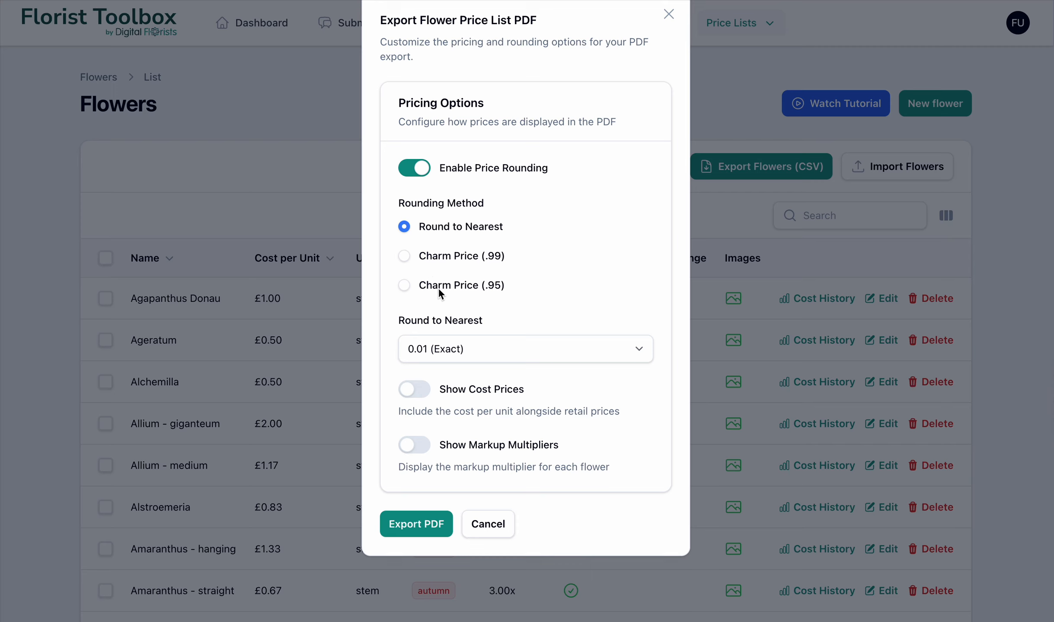
pyautogui.click(437, 351)
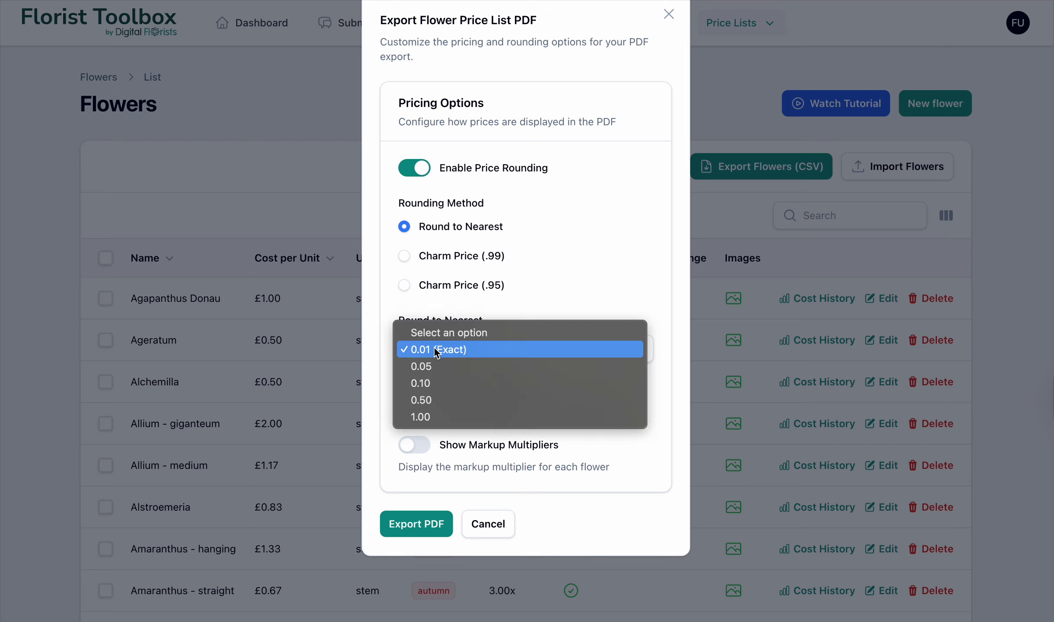
pyautogui.click(446, 400)
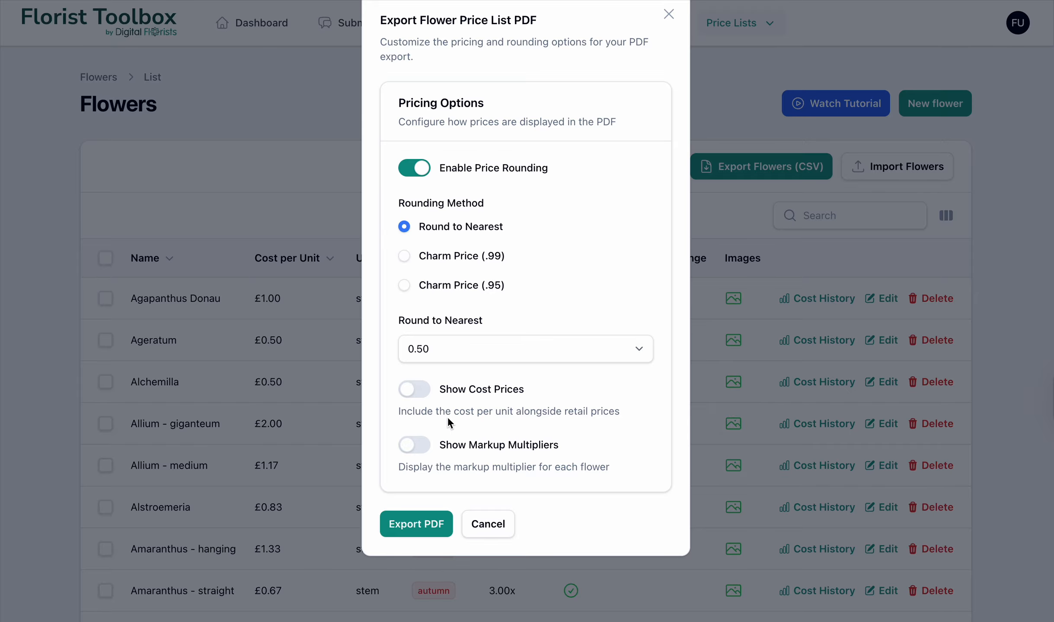
pyautogui.click(421, 523)
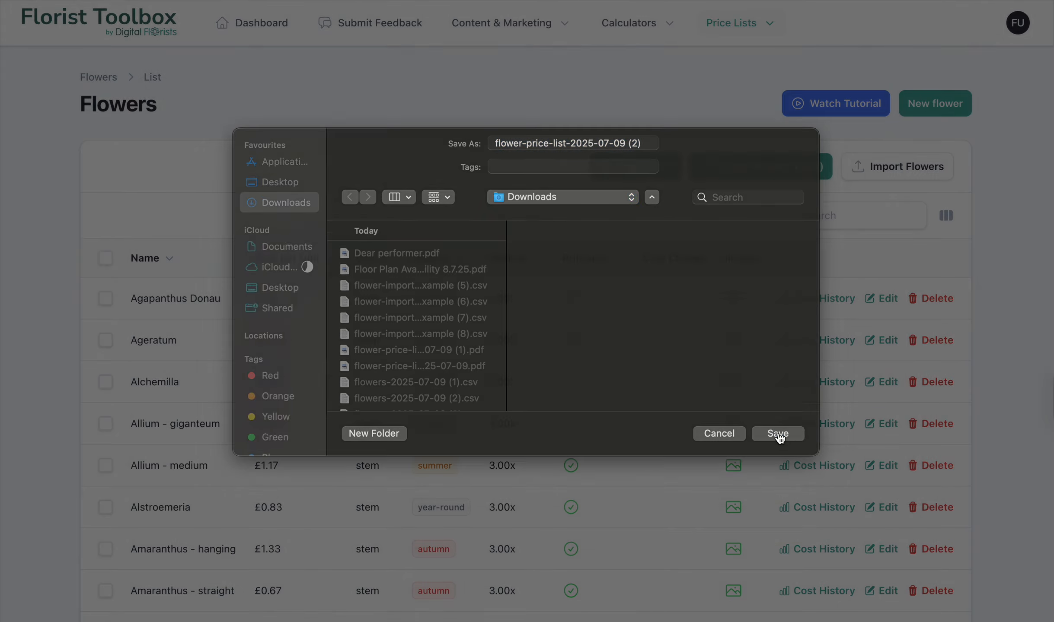
pyautogui.click(775, 431)
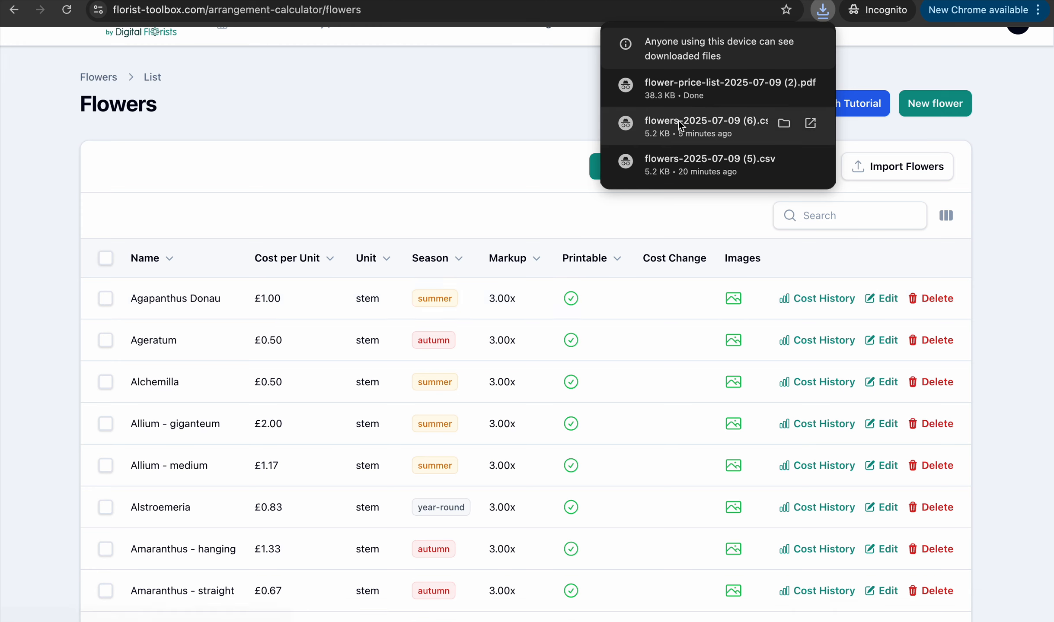
# Step: Open the downloaded flower-price-list-2025-07-09 (2).pdf and examine the calculated retail prices
pyautogui.click(699, 84)
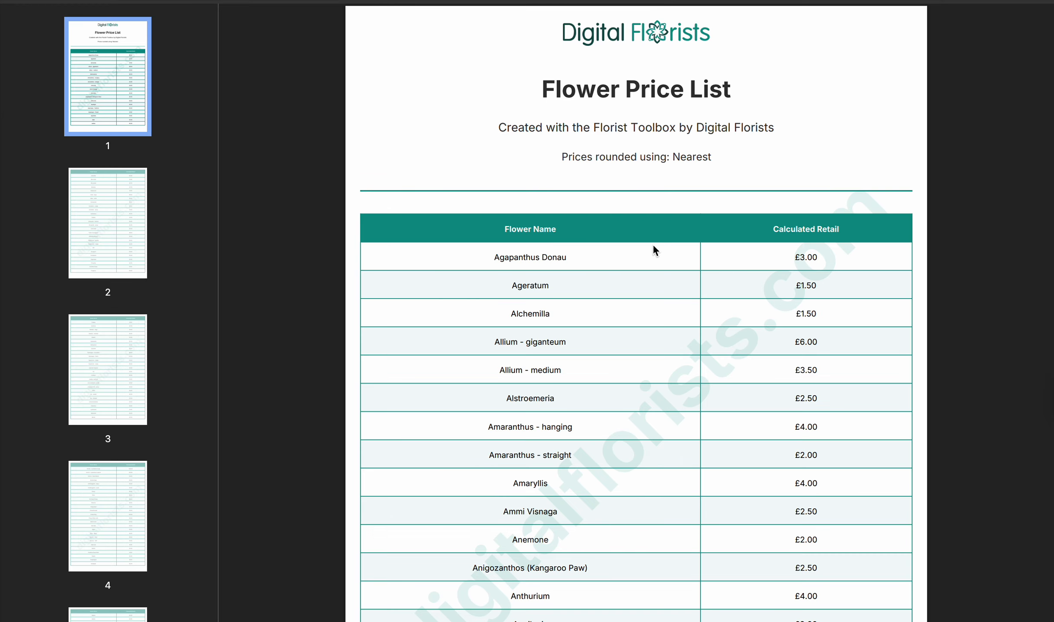
pyautogui.scroll(-2, 653, 247)
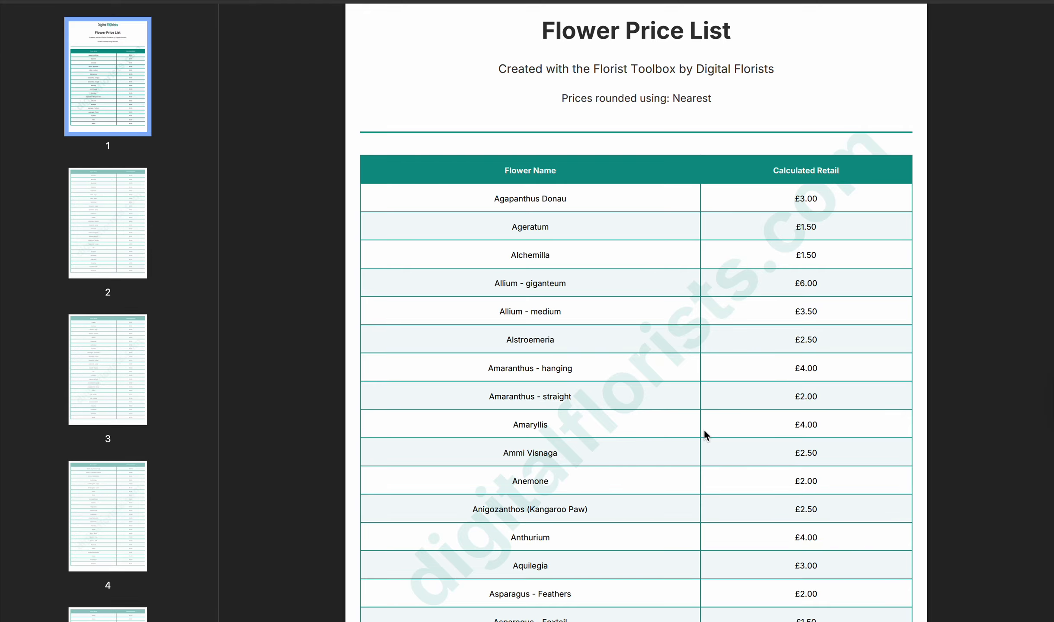
# Step: Look through the pages of the exported flower price list PDF and return to its beginning
pyautogui.scroll(-20, 705, 429)
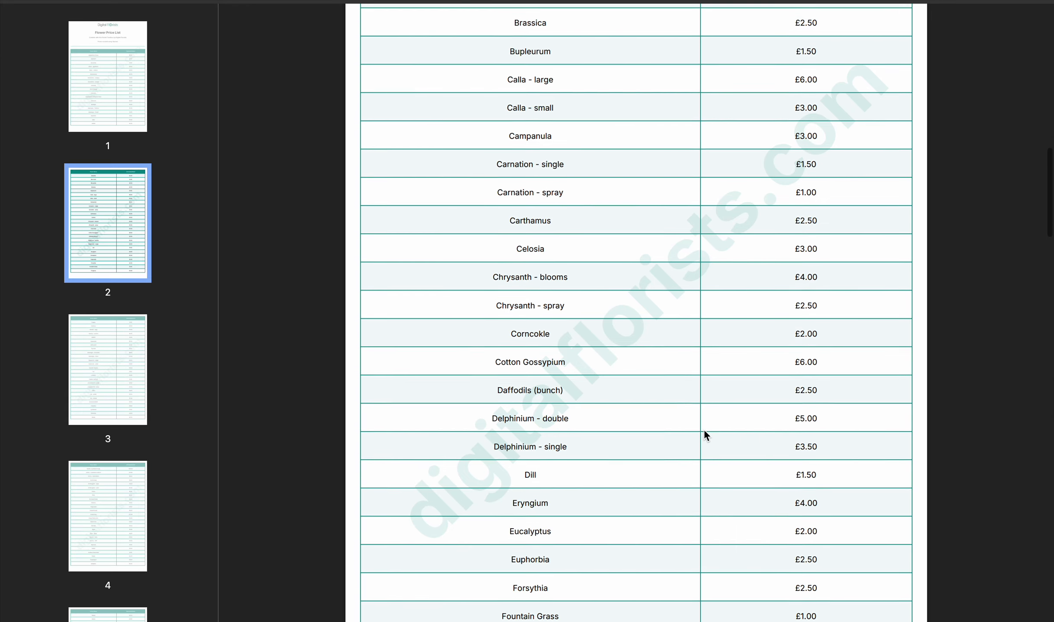
pyautogui.scroll(-4, 704, 429)
pyautogui.scroll(20, 704, 428)
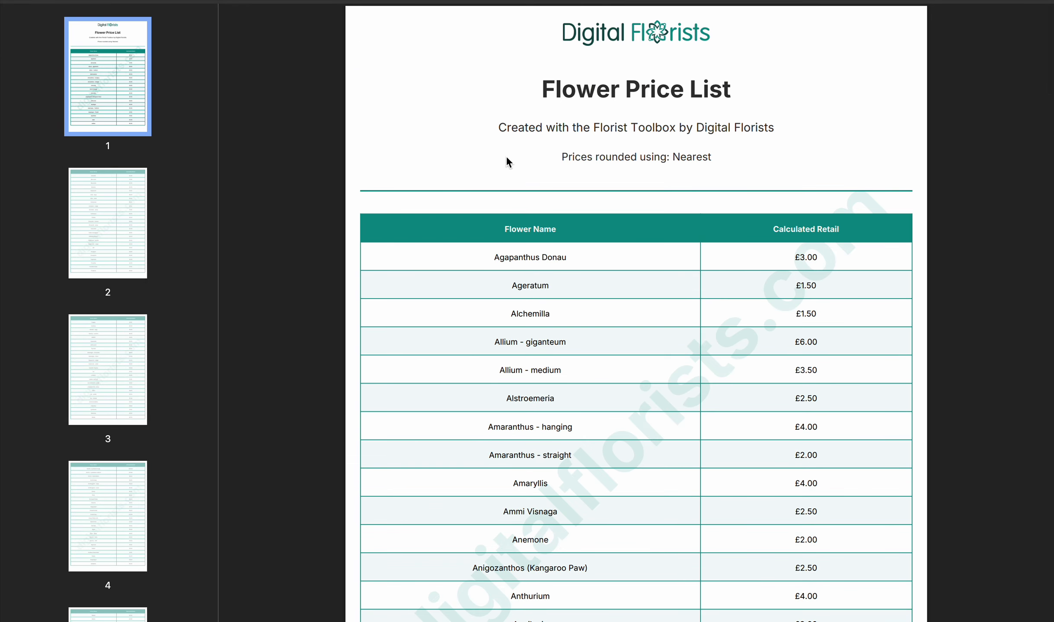
# Step: Go back to Florist Toolbox and open the pricing history of all arrangements in the Arrangement Calculator
pyautogui.moveTo(346, 5)
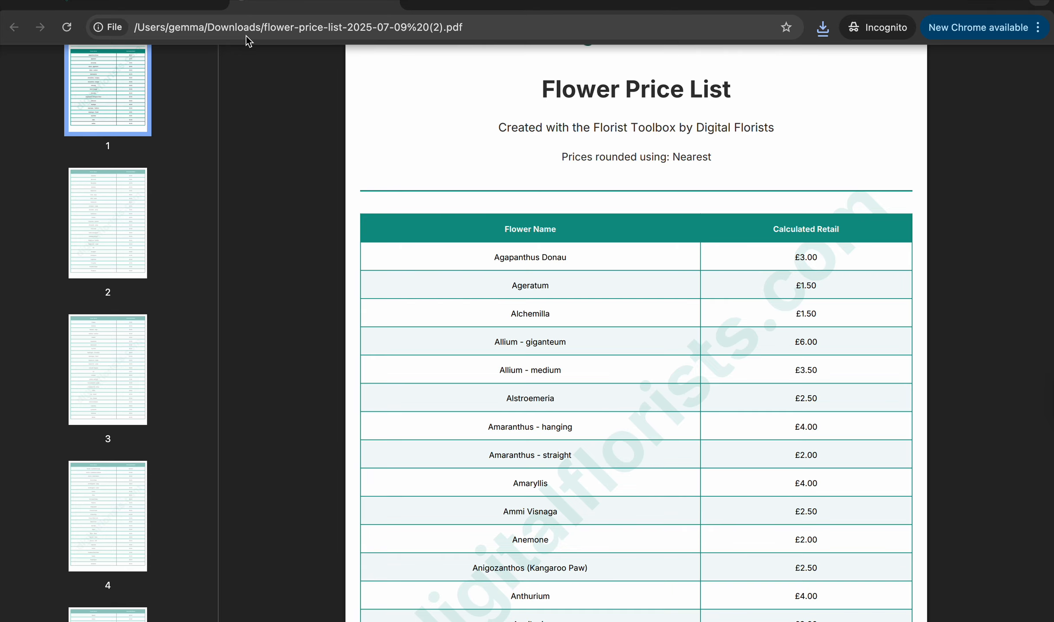
pyautogui.click(192, 2)
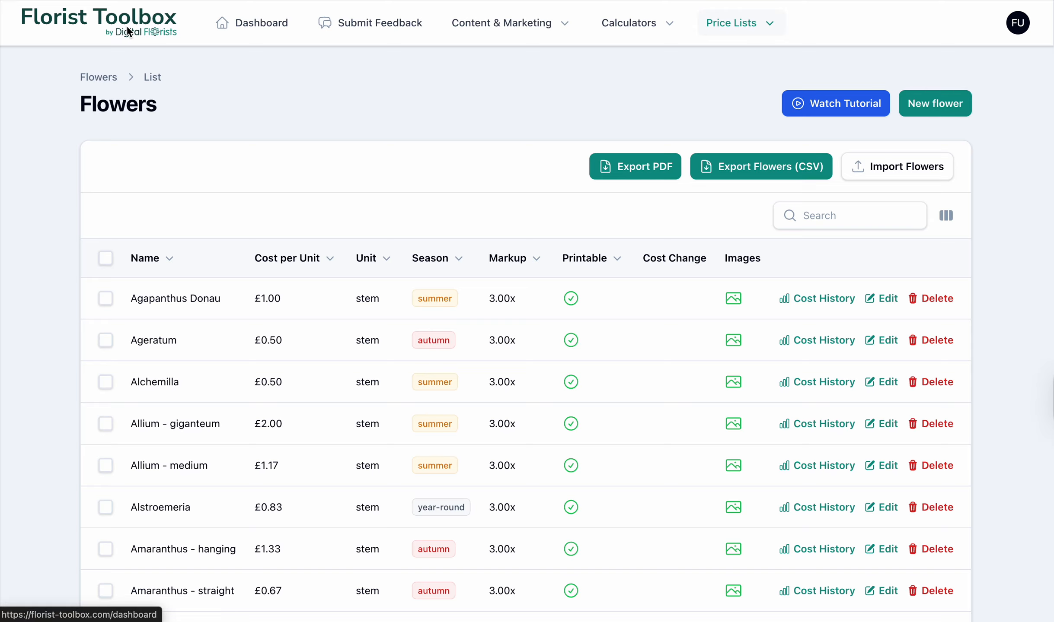
pyautogui.click(124, 23)
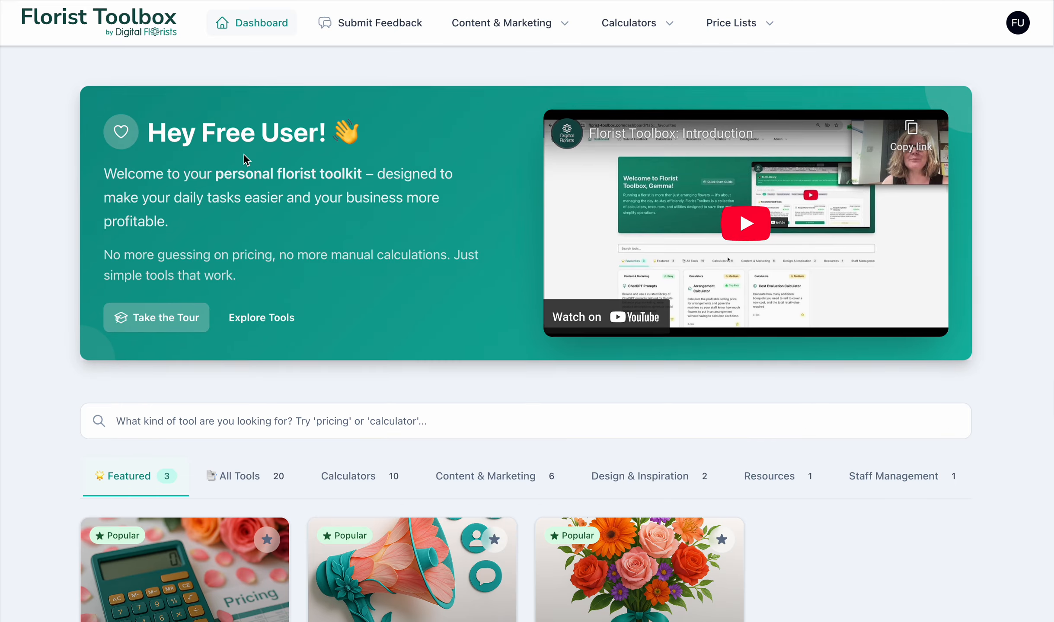
pyautogui.scroll(-10, 289, 418)
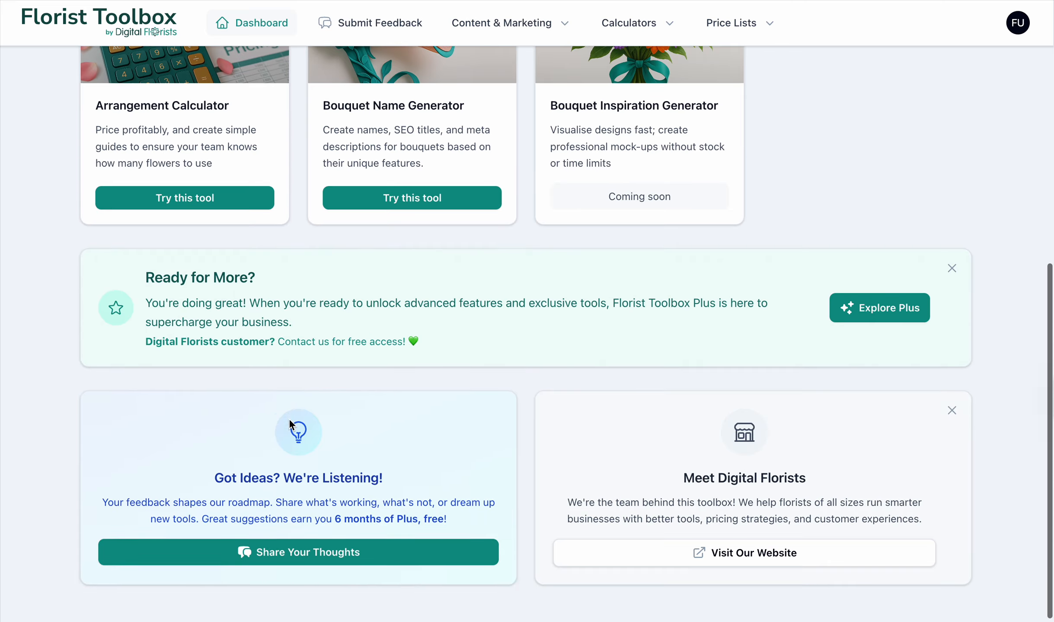
pyautogui.click(185, 200)
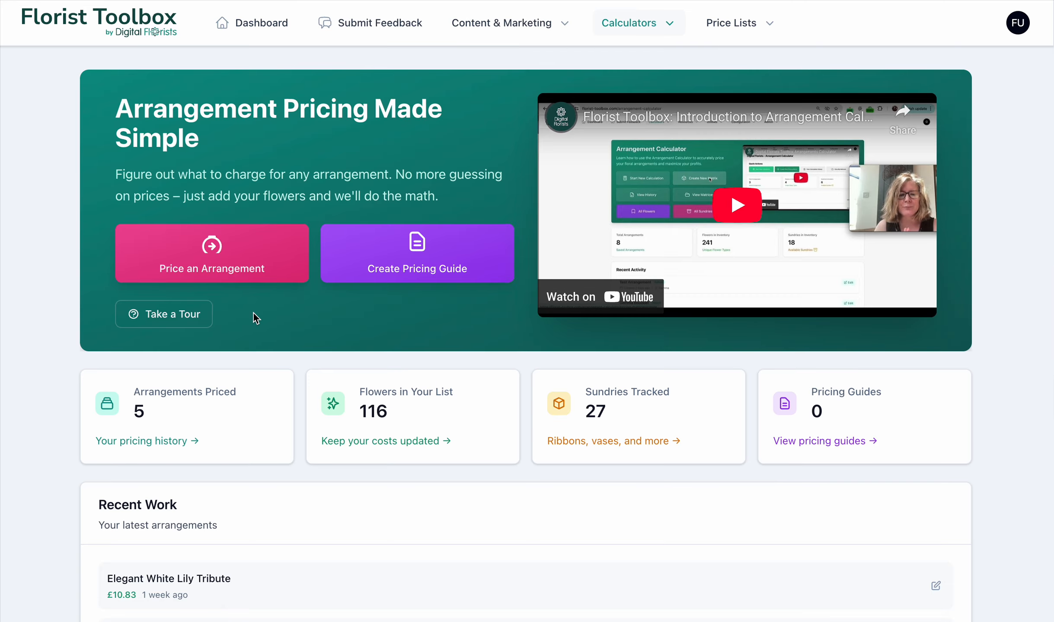
pyautogui.click(167, 439)
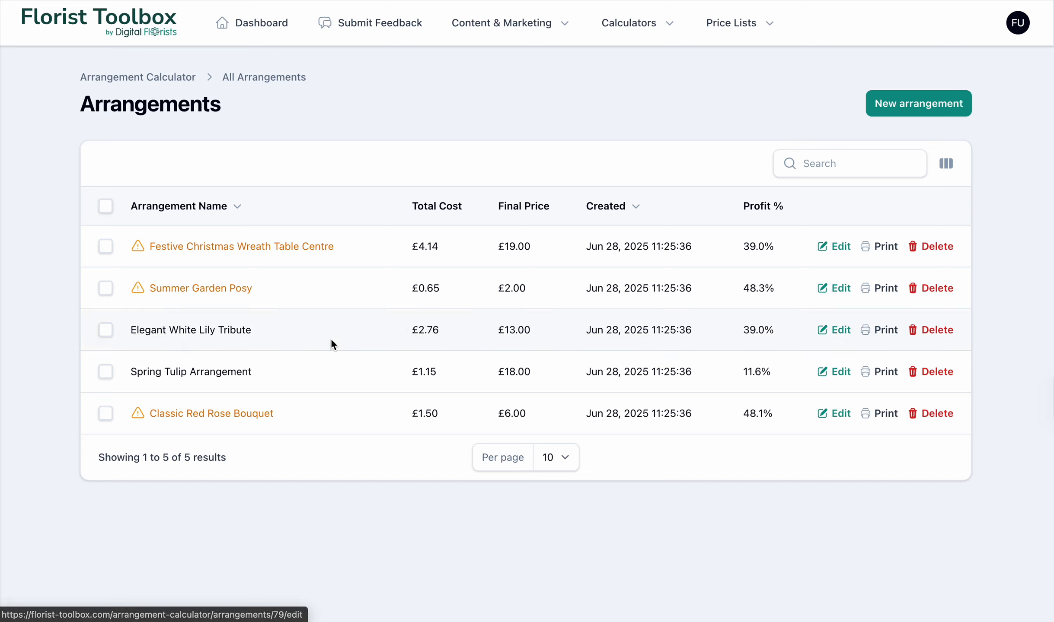
pyautogui.moveTo(306, 247)
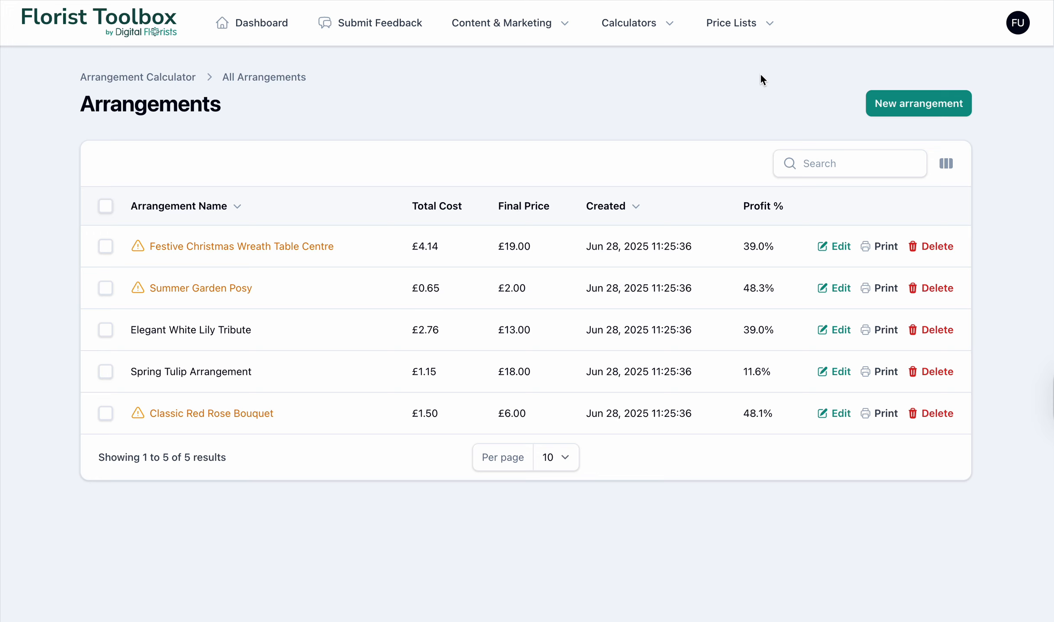
pyautogui.moveTo(244, 604)
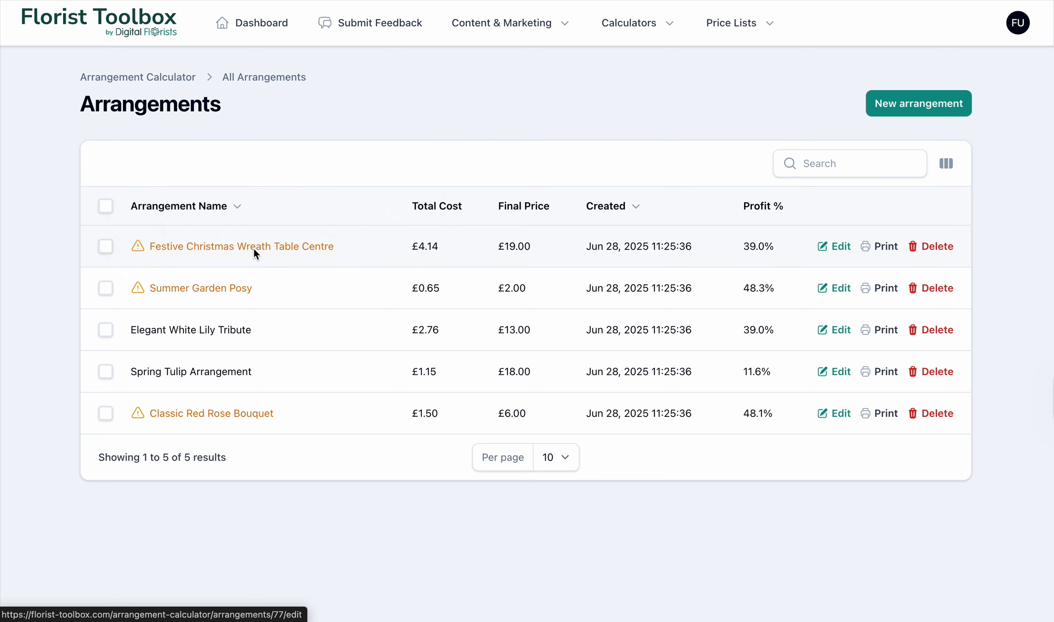
# Step: Load the changed ingredient prices into the Festive Christmas Wreath Table Centre arrangement, check its totals and save the changes
pyautogui.click(174, 252)
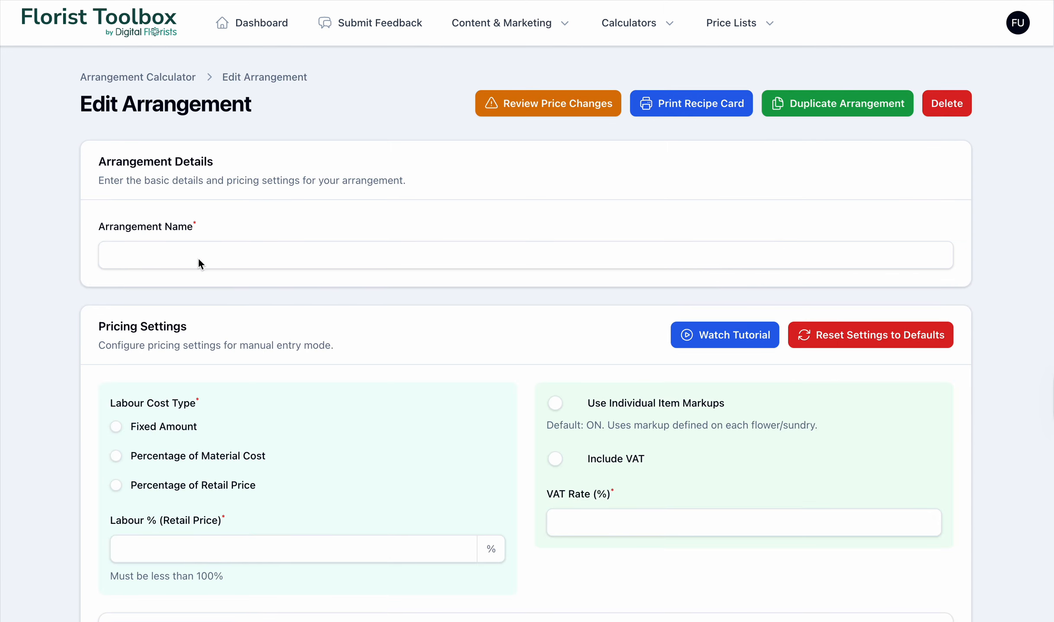
pyautogui.click(548, 104)
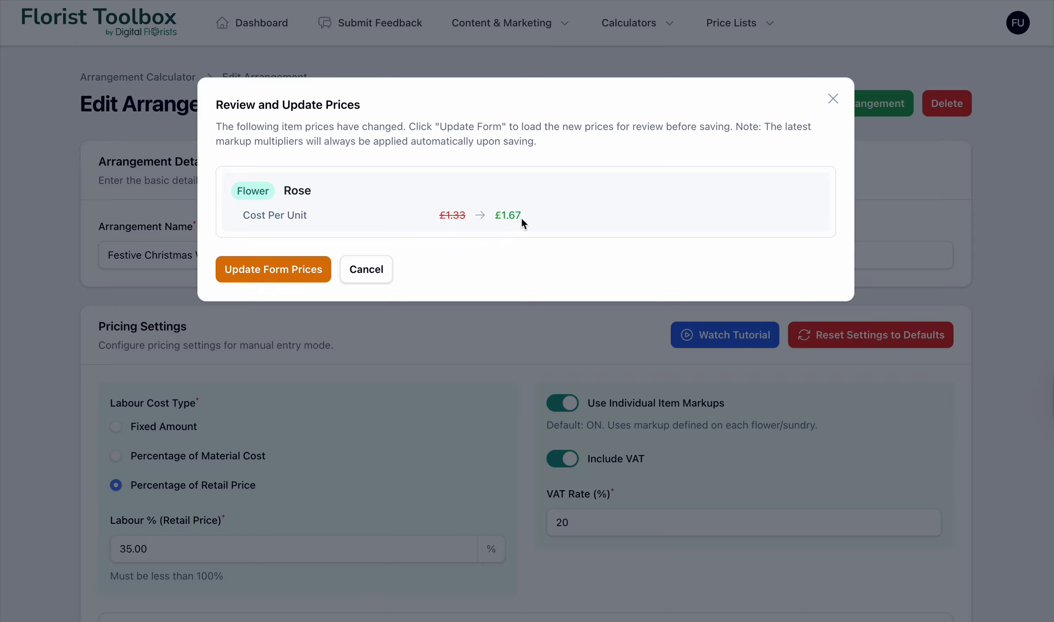
pyautogui.click(280, 272)
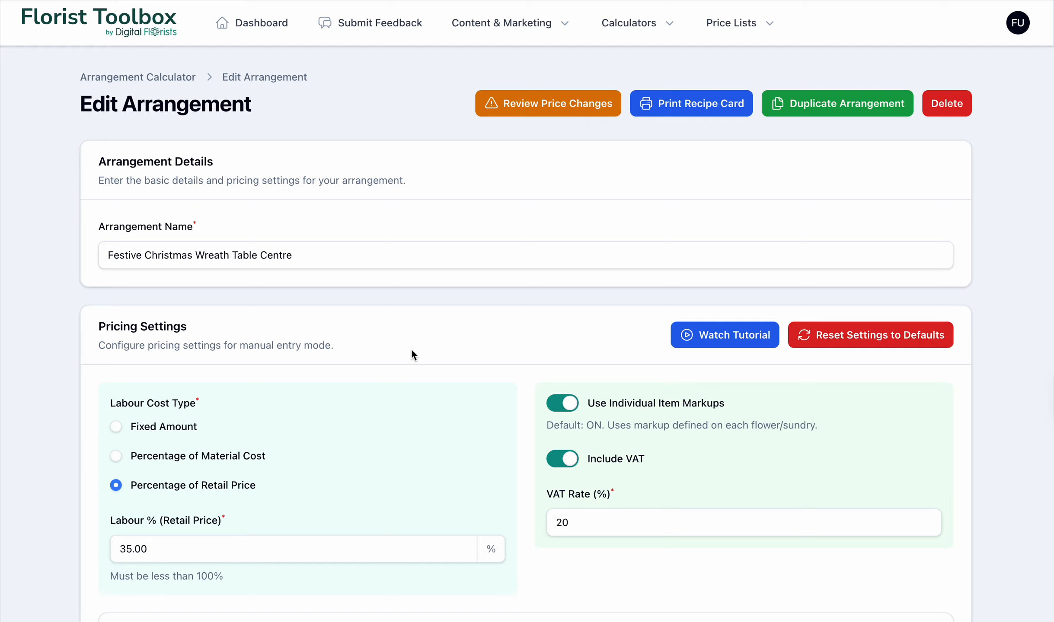
pyautogui.scroll(-4, 410, 348)
pyautogui.scroll(-20, 410, 354)
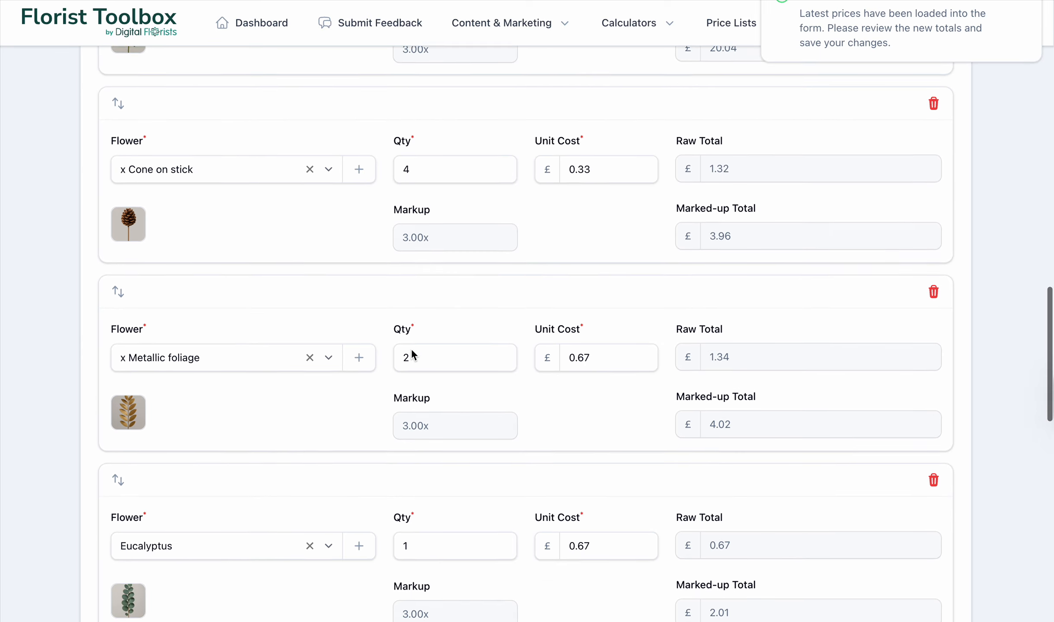
pyautogui.scroll(-11, 411, 348)
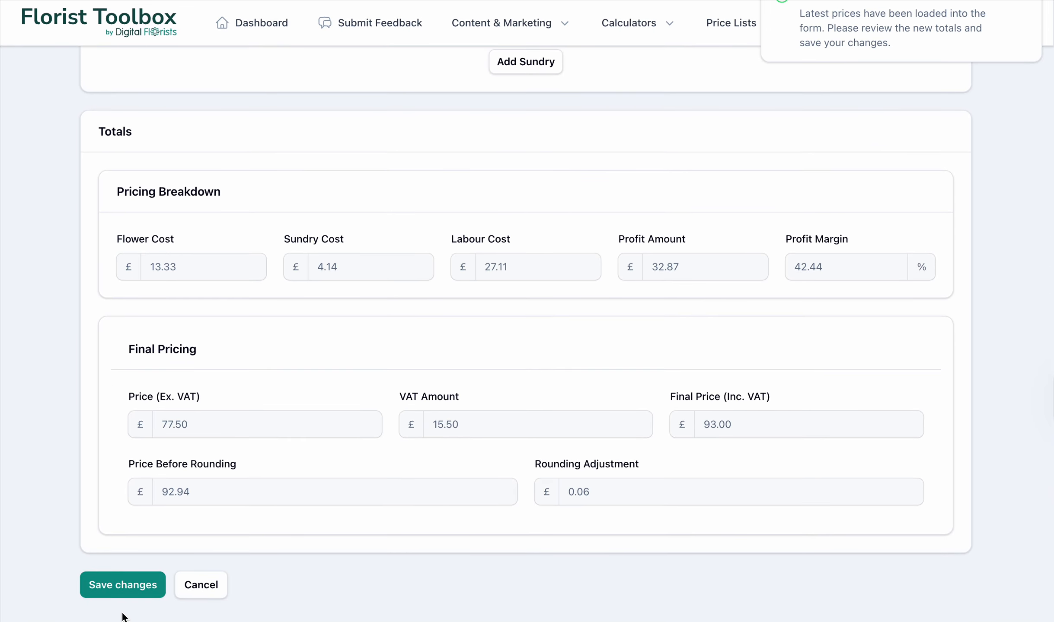
pyautogui.click(126, 589)
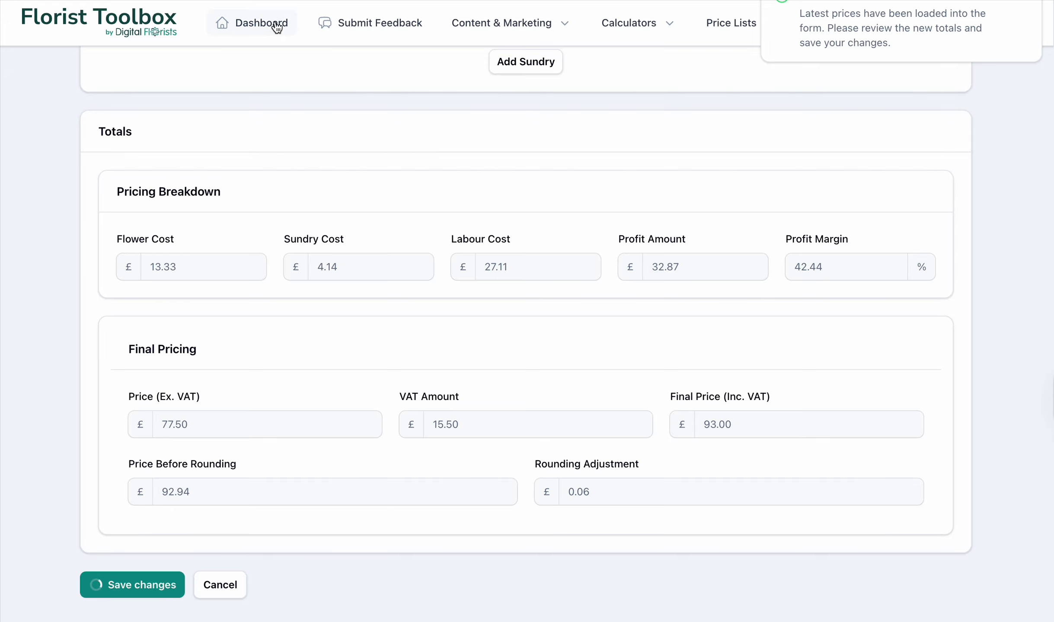
# Step: Reopen the Arrangement Calculator's list of all arrangements from the dashboard to check the updated arrangement
pyautogui.click(141, 22)
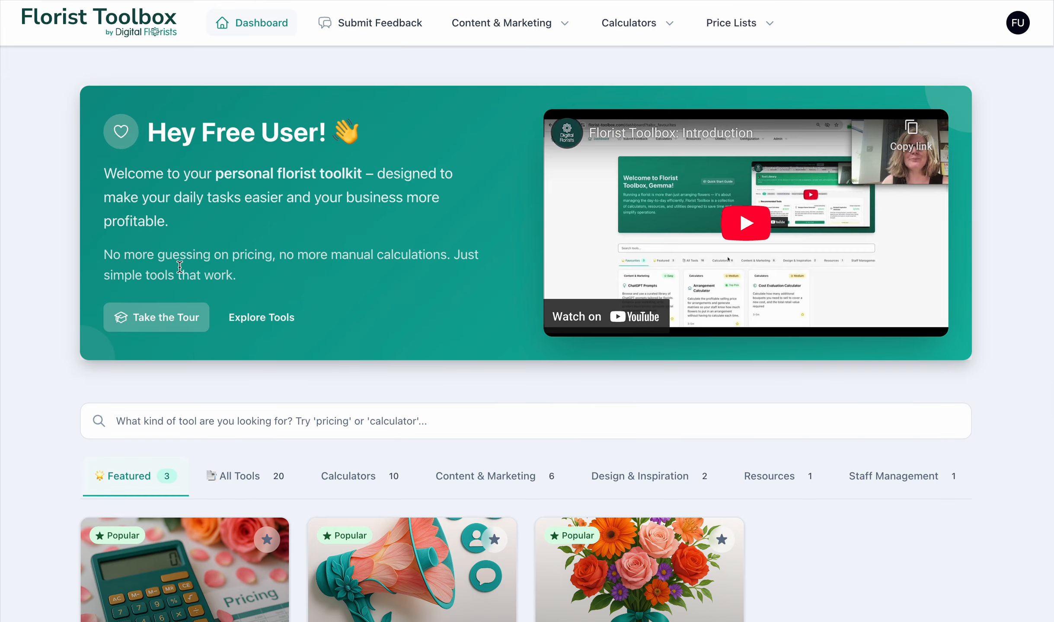
pyautogui.scroll(-5, 221, 555)
pyautogui.click(178, 542)
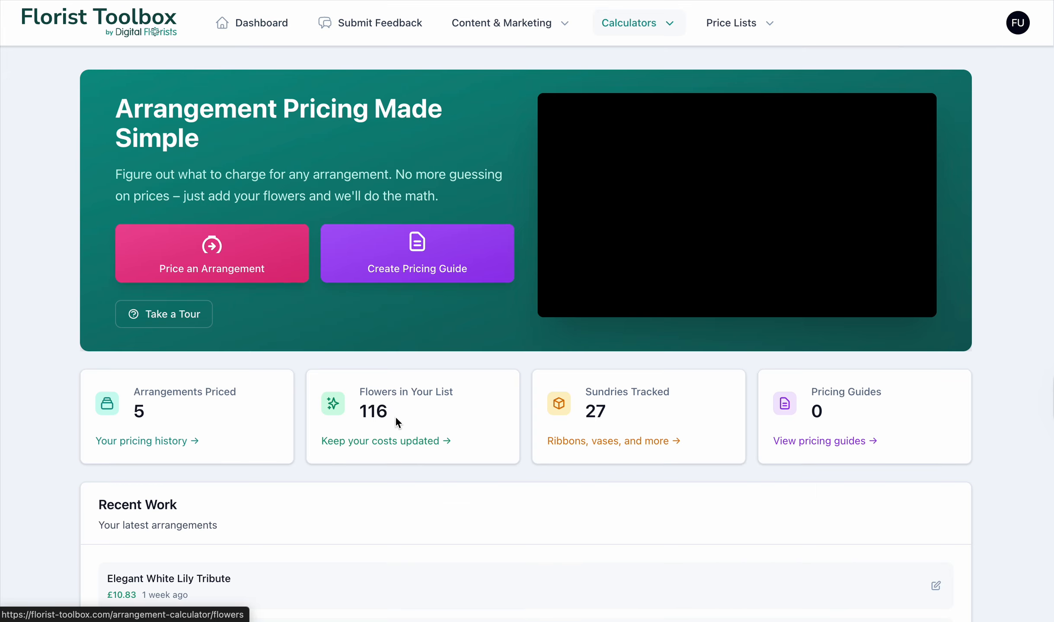
pyautogui.click(175, 437)
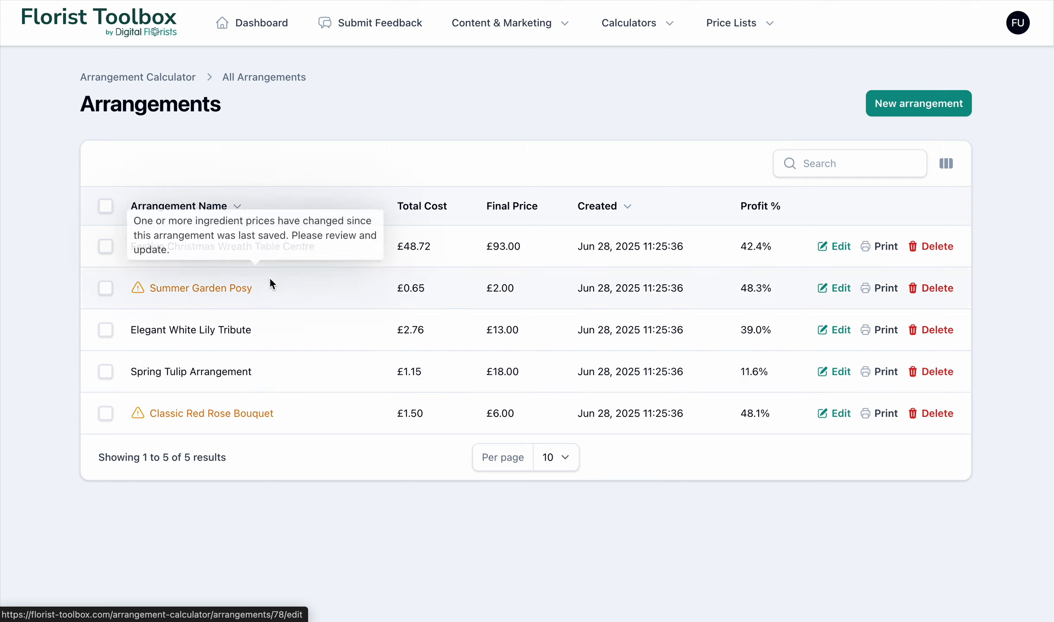